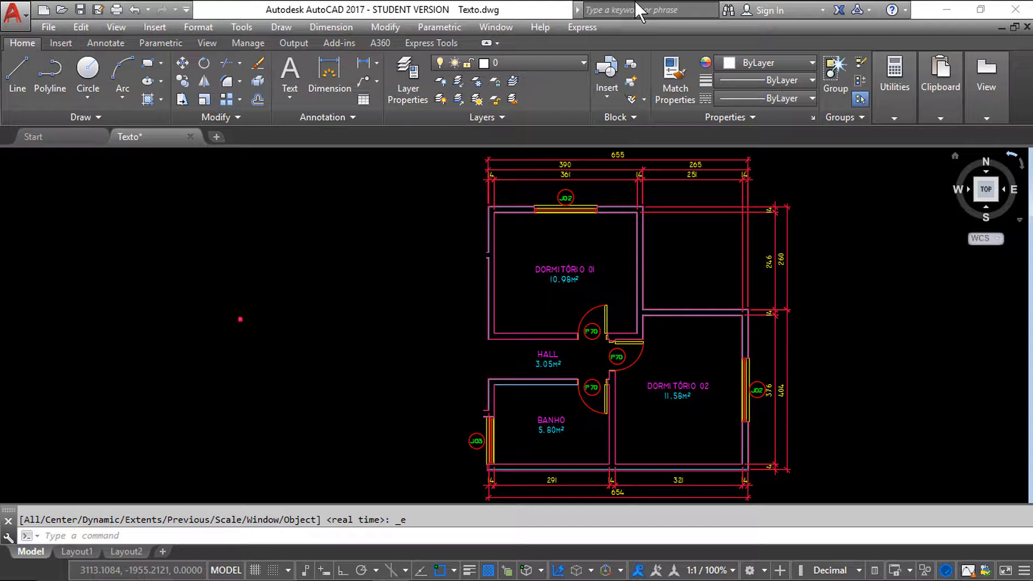
{"action": "scroll", "coordinate": [565, 302], "scroll_direction": "up", "scroll_amount": 5}
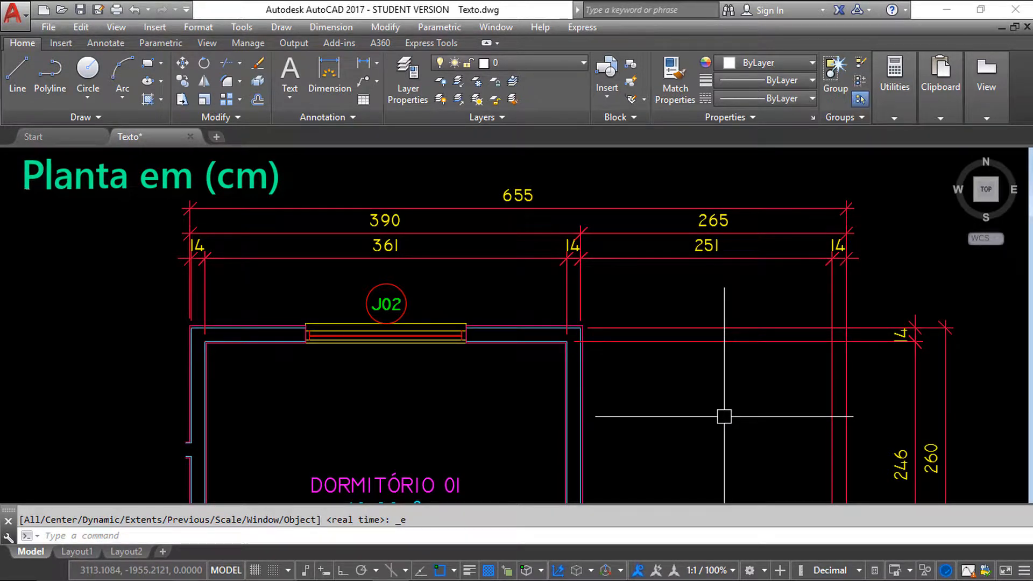
{"action": "middle_click", "coordinate": [724, 416]}
{"action": "middle_click", "coordinate": [724, 417]}
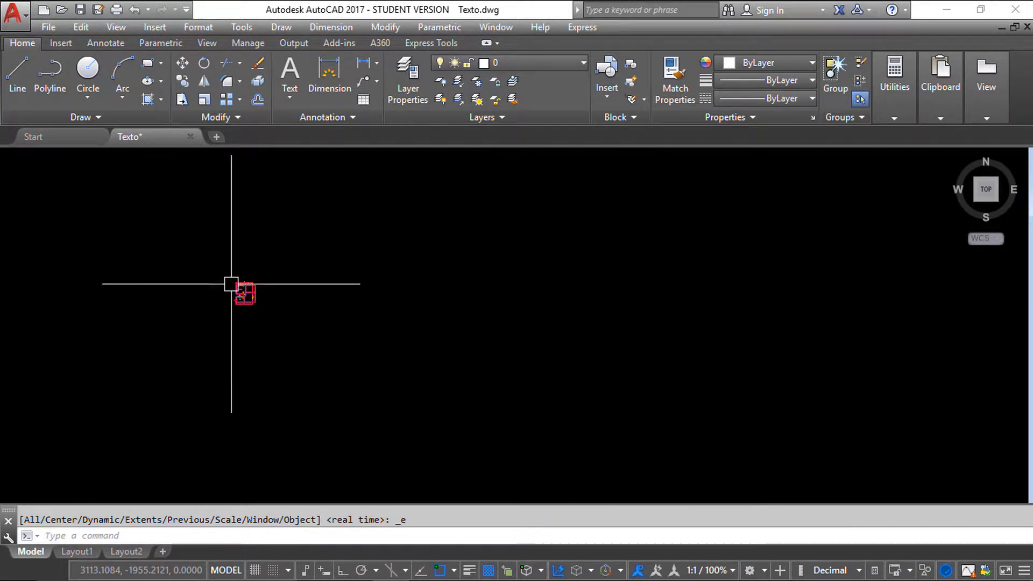
{"action": "scroll", "coordinate": [207, 311], "scroll_direction": "up", "scroll_amount": 5}
{"action": "scroll", "coordinate": [554, 297], "scroll_direction": "up", "scroll_amount": 4}
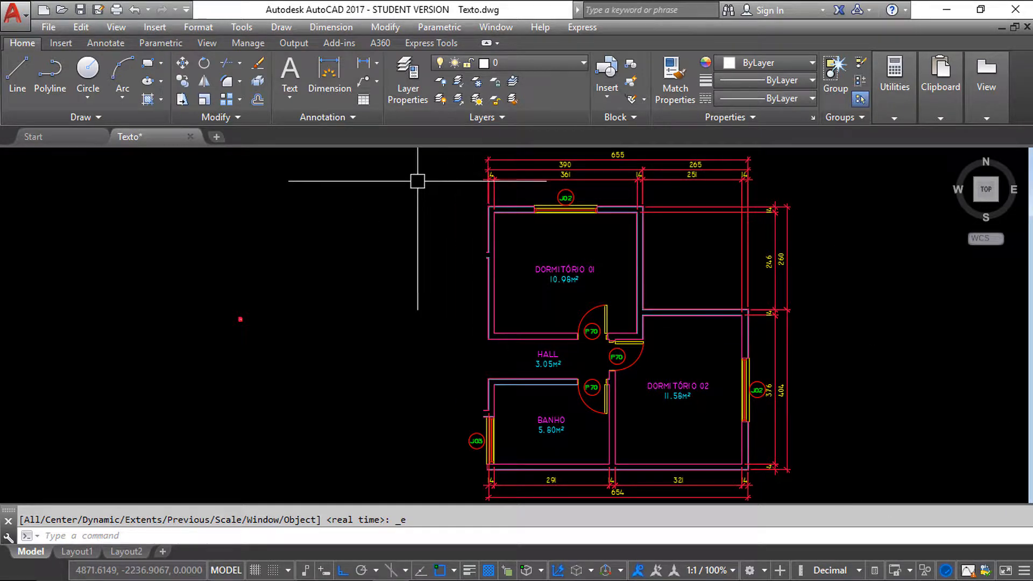
Step: Create a multiline text reading "Dormitorio" in a box just above the magenta DORMITÓRIO 01 label and start a second line
{"action": "left_click", "coordinate": [296, 101]}
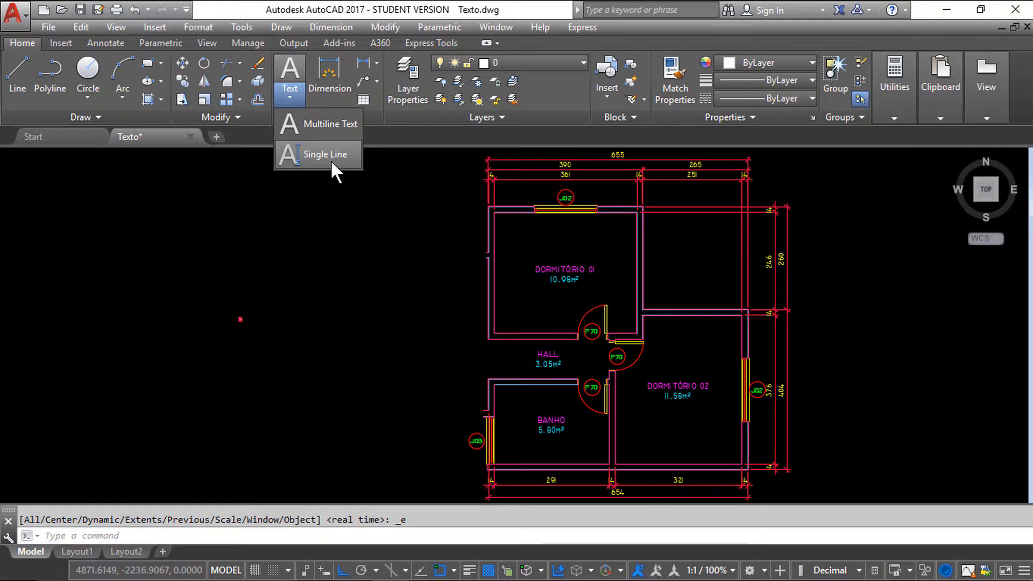
{"action": "left_click", "coordinate": [332, 125]}
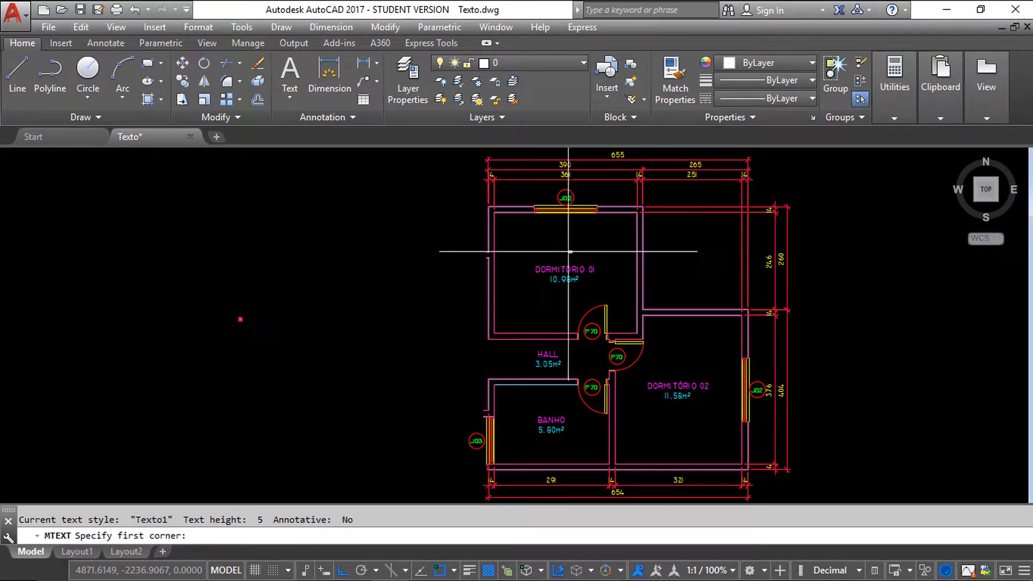
{"action": "scroll", "coordinate": [569, 251], "scroll_direction": "up", "scroll_amount": 8}
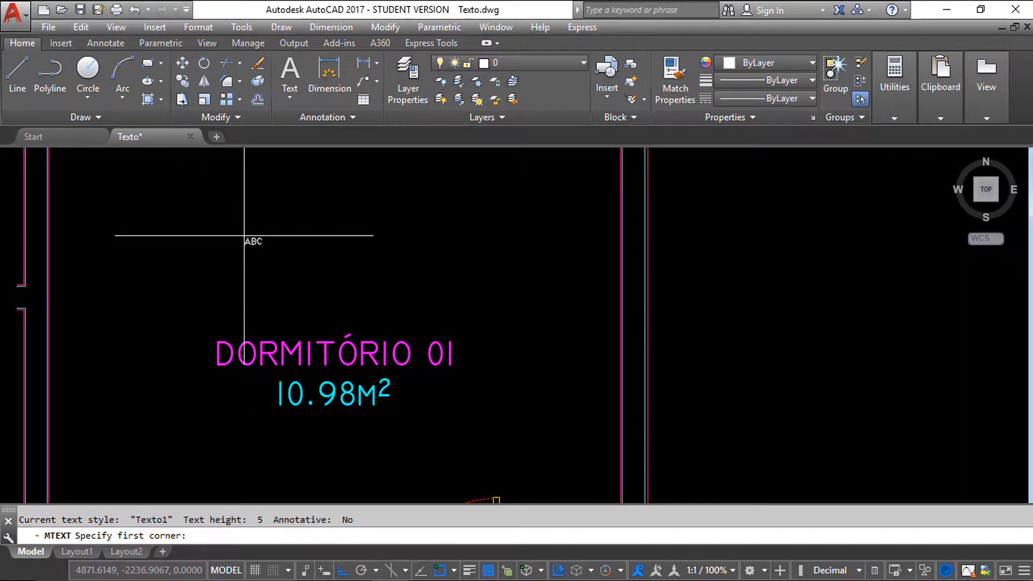
{"action": "left_click", "coordinate": [210, 241]}
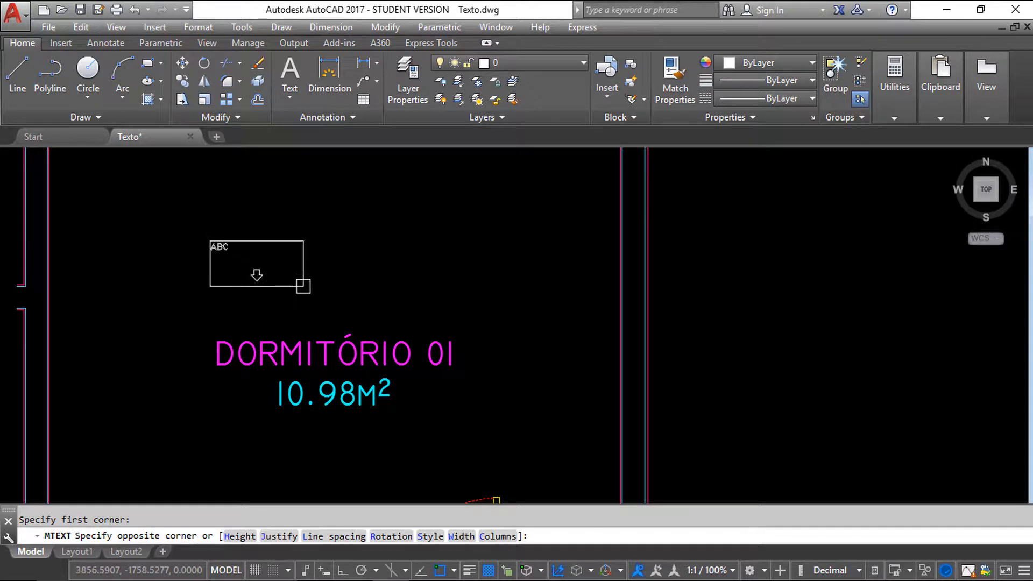
{"action": "left_click", "coordinate": [502, 310]}
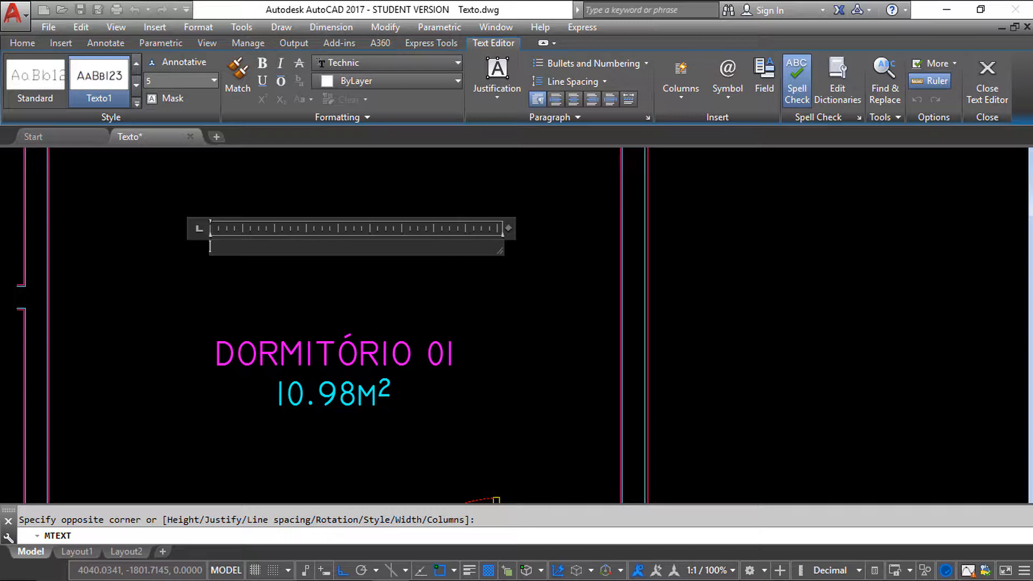
{"action": "type", "text": "DORMITORIO"}
{"action": "scroll", "coordinate": [218, 273], "scroll_direction": "up", "scroll_amount": 1}
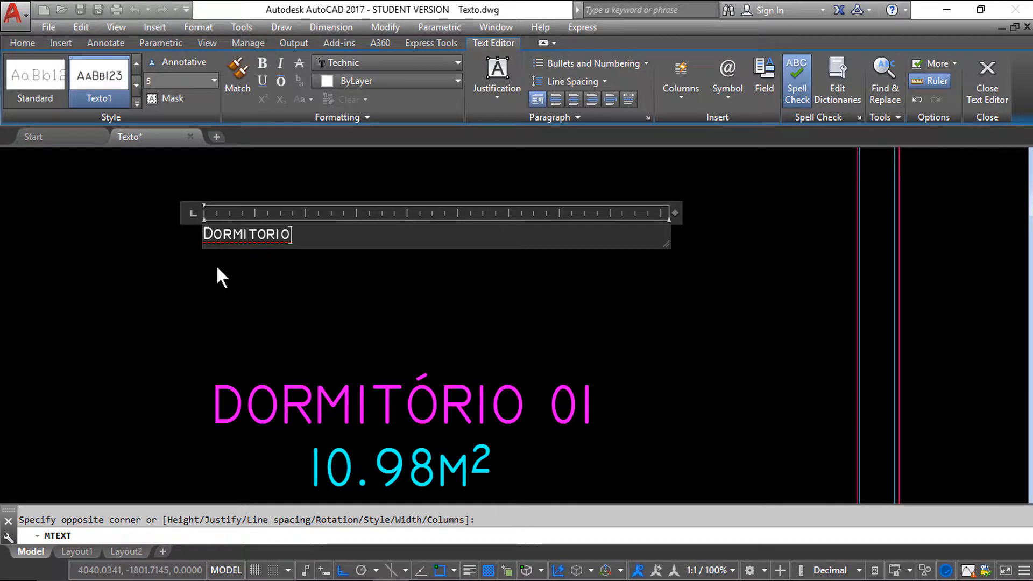
{"action": "scroll", "coordinate": [218, 274], "scroll_direction": "down", "scroll_amount": 1}
{"action": "middle_click_drag", "start_coordinate": [252, 287], "coordinate": [479, 289]}
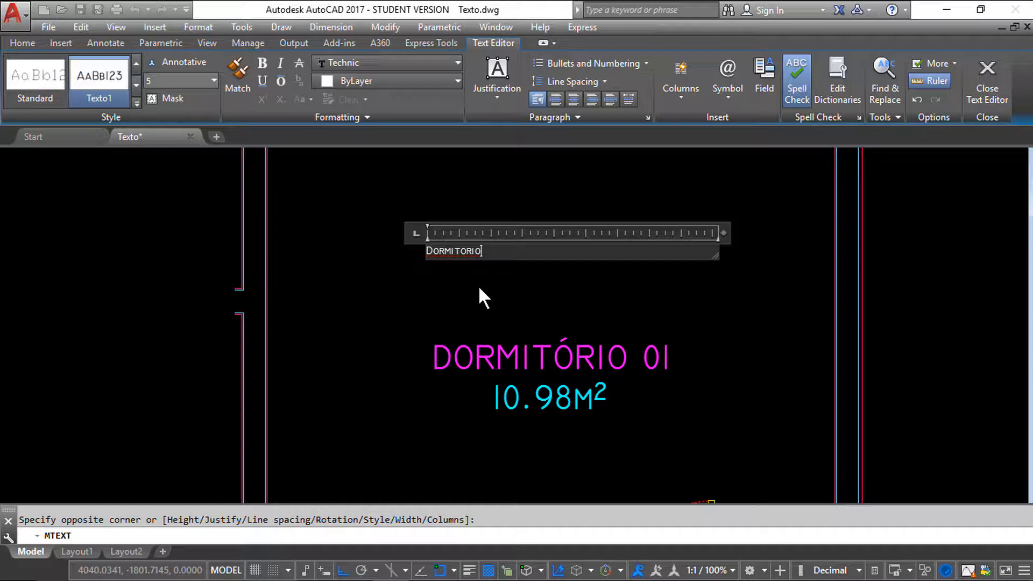
{"action": "scroll", "coordinate": [462, 284], "scroll_direction": "up", "scroll_amount": 2}
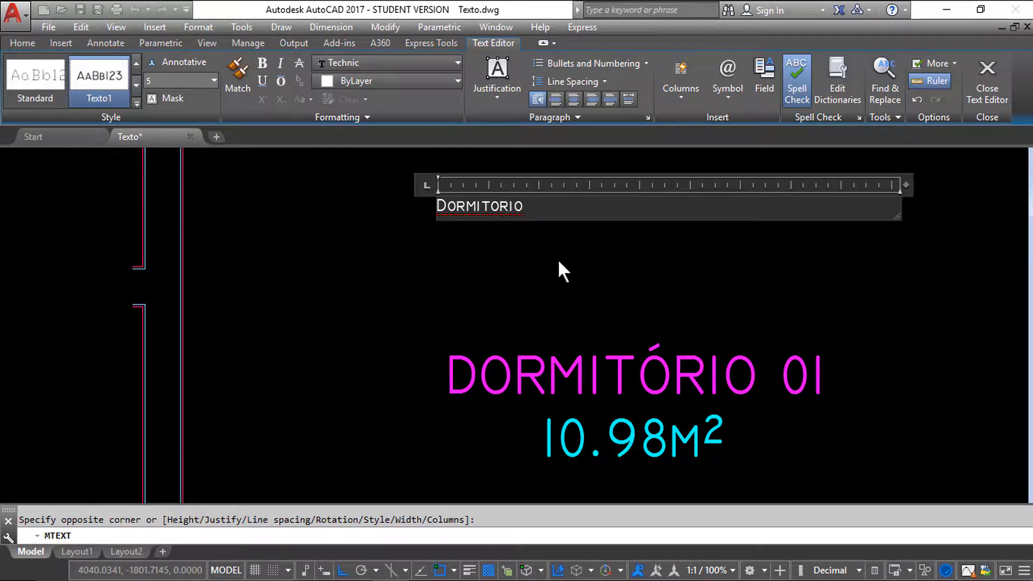
{"action": "key", "text": "Return"}
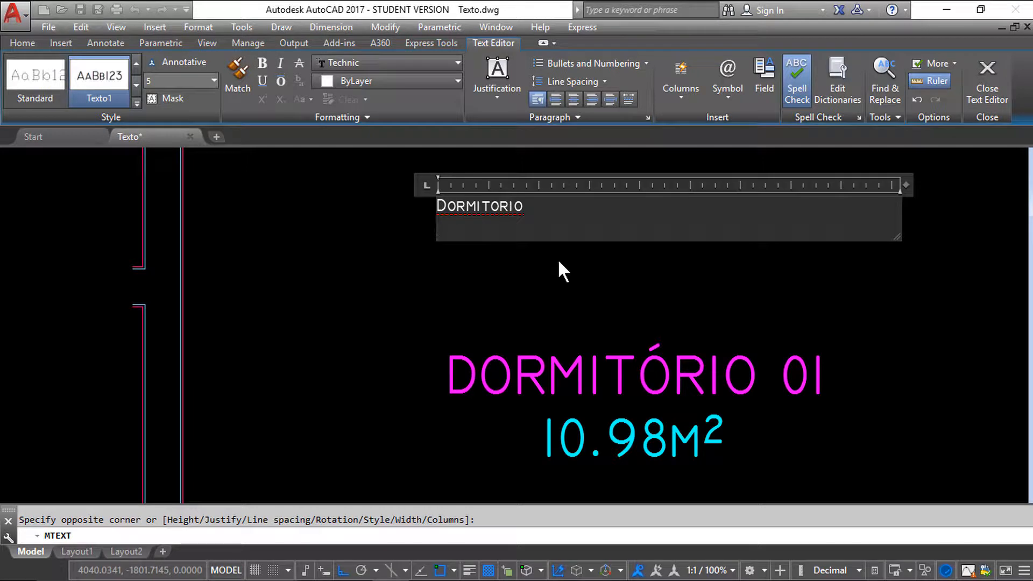
{"action": "key", "text": "Return"}
{"action": "key", "text": "Return"}
{"action": "key", "text": "Return"}
{"action": "key", "text": "Return"}
{"action": "key", "text": "Return"}
{"action": "key", "text": "Return"}
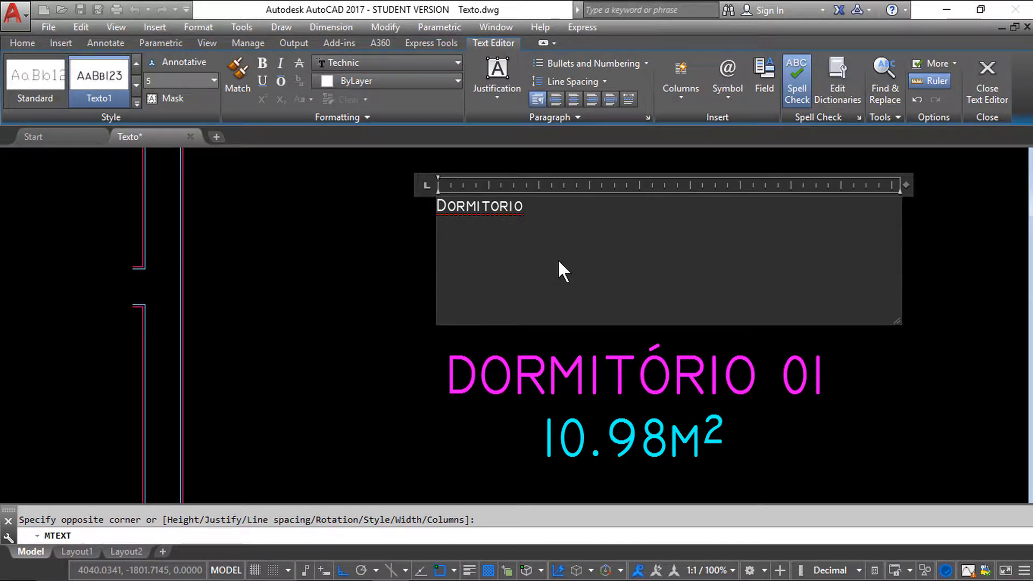
{"action": "key", "text": "BackSpace"}
{"action": "key", "text": "BackSpace"}
{"action": "key", "text": "BackSpace"}
{"action": "key", "text": "BackSpace"}
{"action": "key", "text": "BackSpace"}
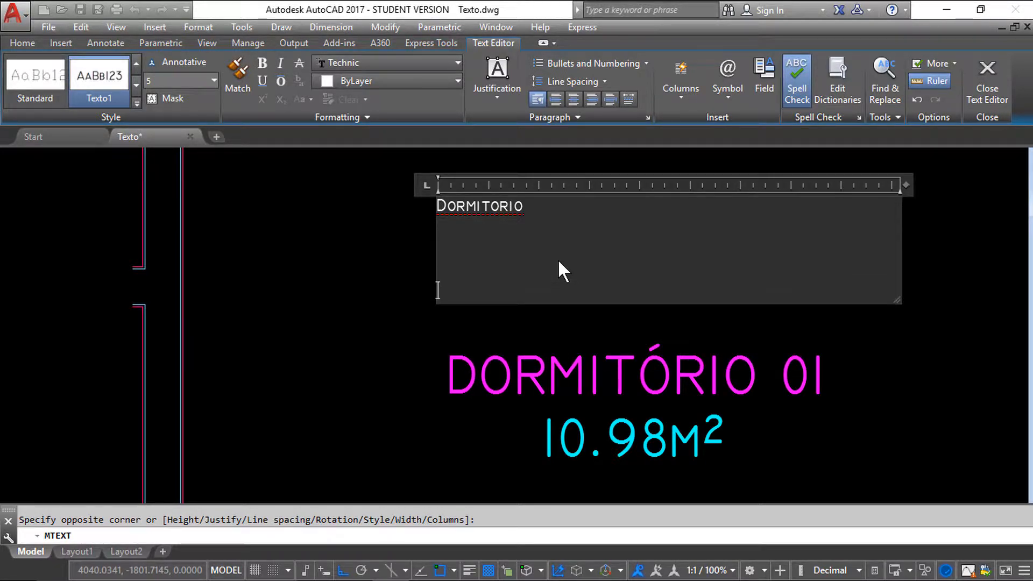
{"action": "key", "text": "BackSpace"}
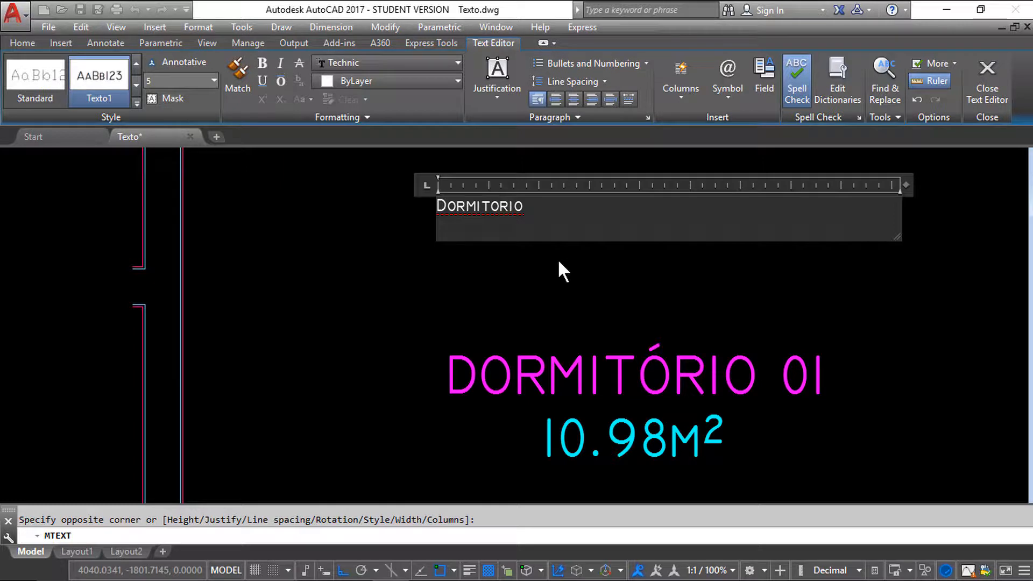
Step: Enter "10,98m²" as the second line of the multiline text and finish editing it
{"action": "type", "text": "10,98m²"}
{"action": "middle_click_drag", "start_coordinate": [526, 283], "coordinate": [469, 327]}
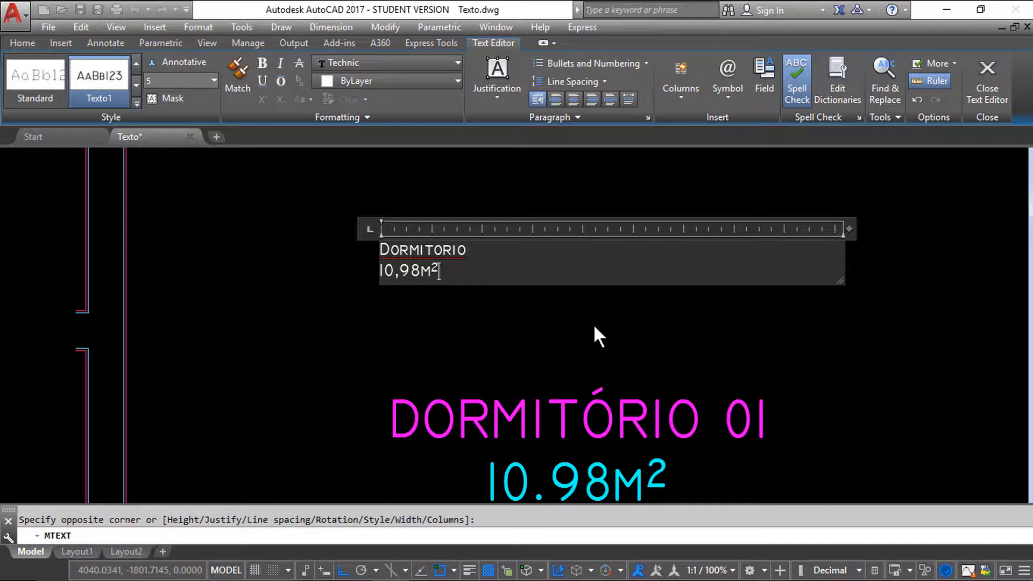
{"action": "left_click", "coordinate": [987, 95]}
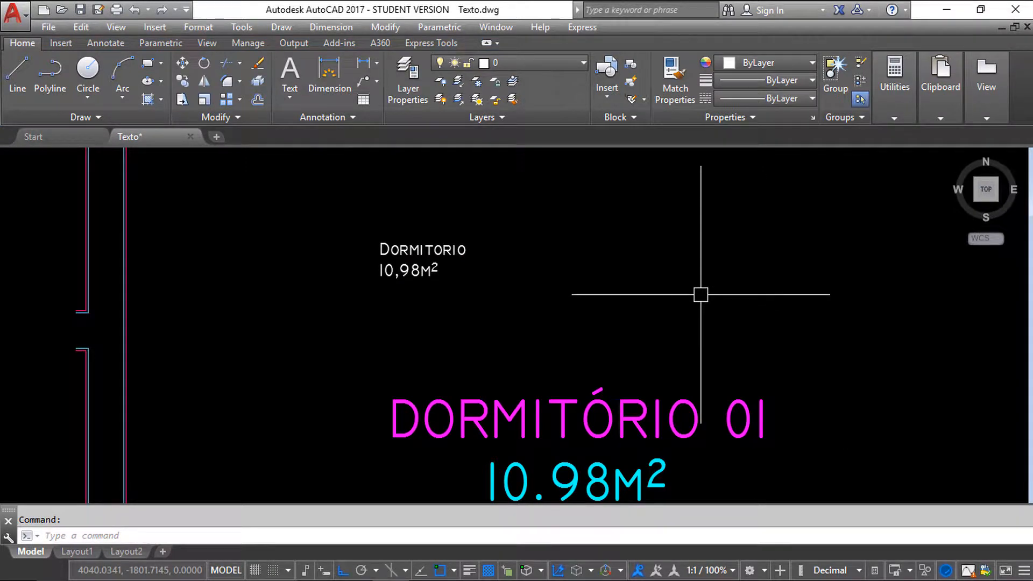
Step: Reopen the new multiline text for editing and set the colour of its "10,98m²" line to yellow 248,215,49
{"action": "scroll", "coordinate": [585, 281], "scroll_direction": "down", "scroll_amount": 5}
{"action": "middle_click_drag", "start_coordinate": [585, 281], "coordinate": [384, 394]}
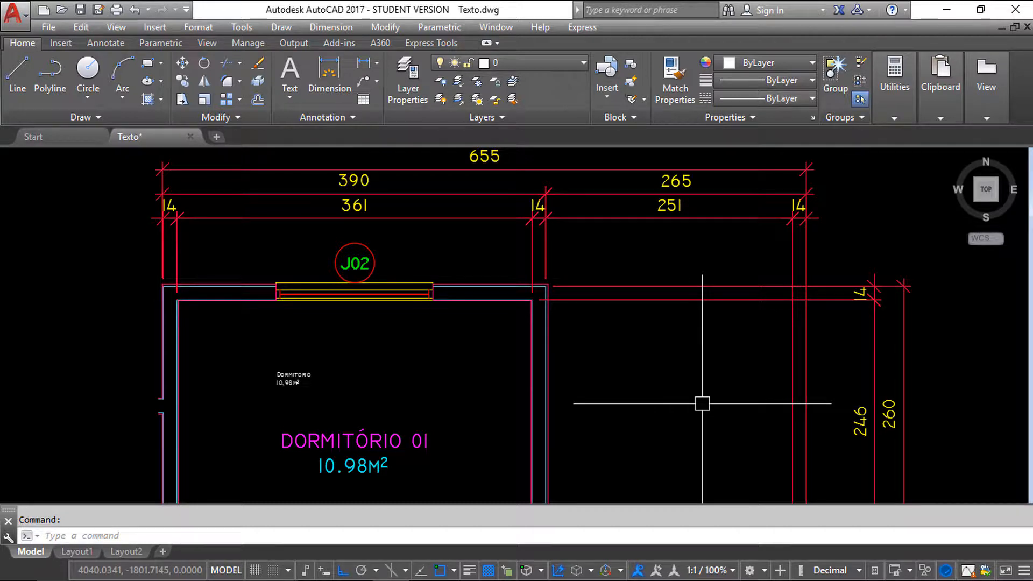
{"action": "scroll", "coordinate": [242, 409], "scroll_direction": "up", "scroll_amount": 4}
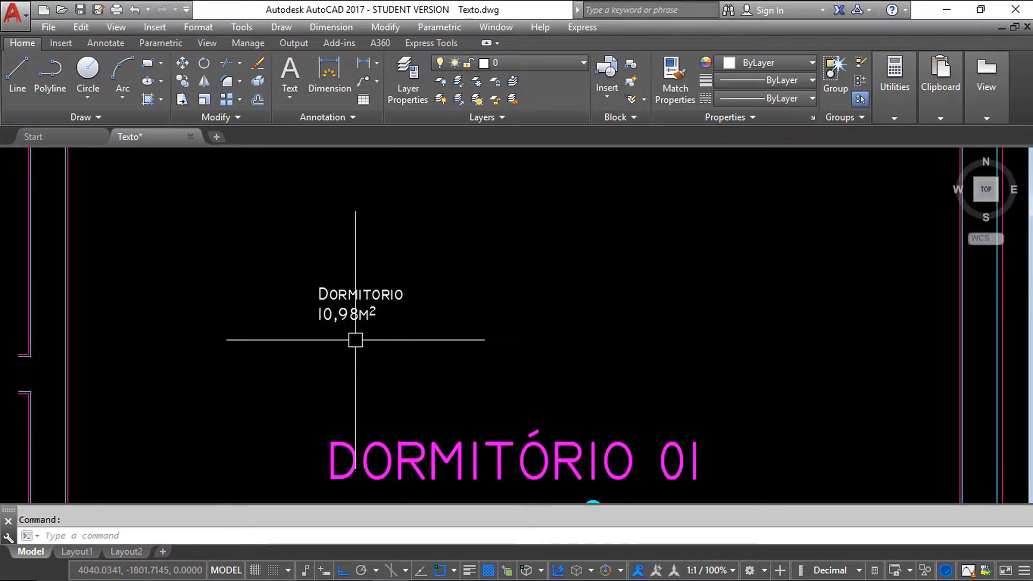
{"action": "double_click", "coordinate": [366, 315]}
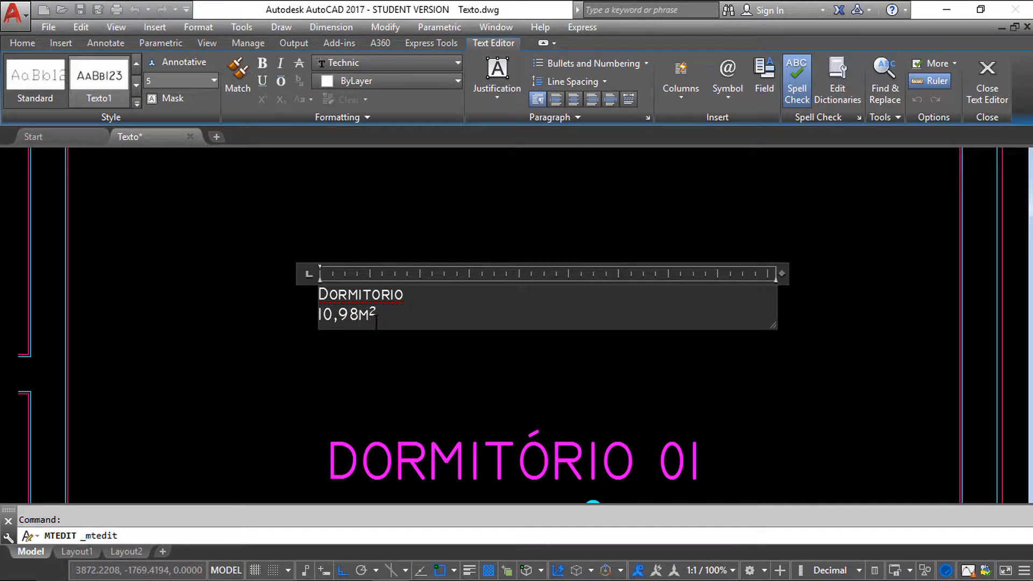
{"action": "scroll", "coordinate": [376, 322], "scroll_direction": "up", "scroll_amount": 2}
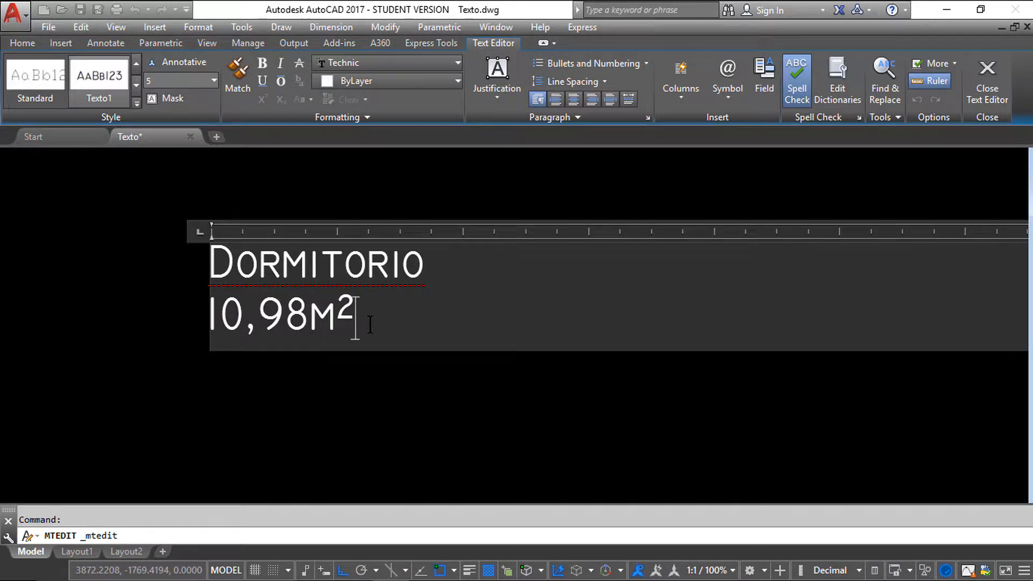
{"action": "left_click_drag", "start_coordinate": [363, 323], "coordinate": [209, 323]}
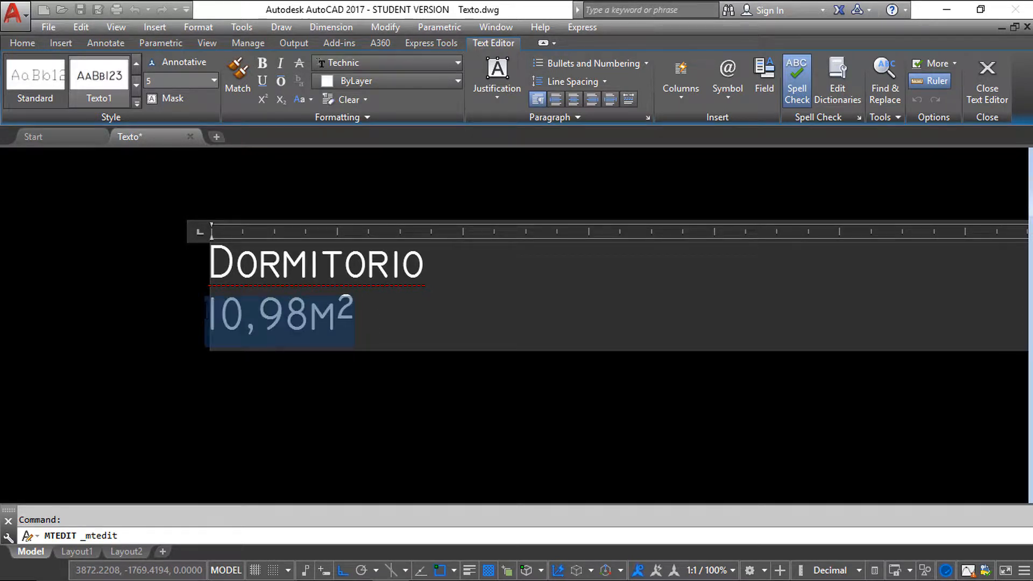
{"action": "left_click", "coordinate": [357, 319]}
{"action": "left_click_drag", "start_coordinate": [358, 319], "coordinate": [218, 319]}
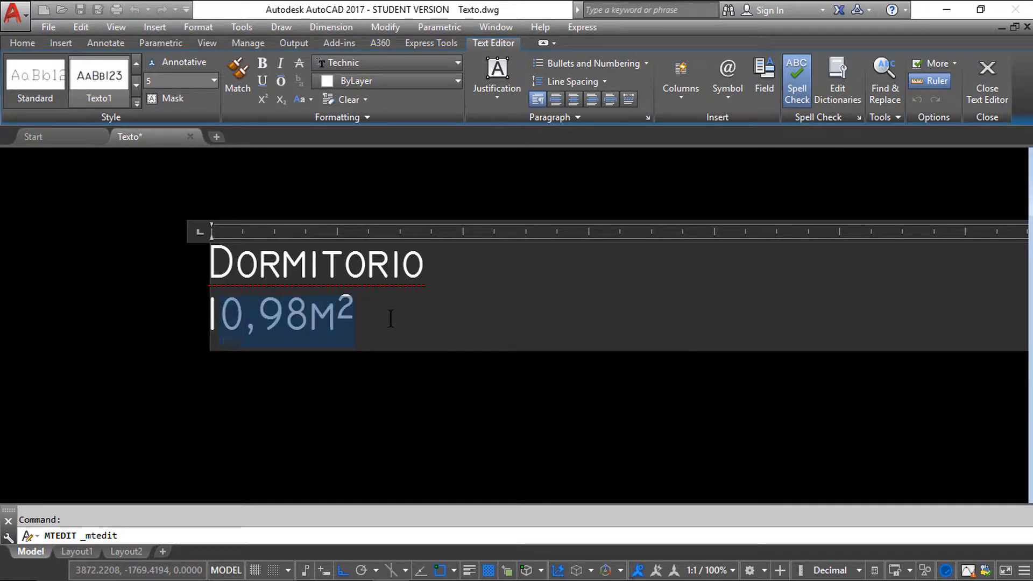
{"action": "left_click_drag", "start_coordinate": [391, 318], "coordinate": [207, 320]}
{"action": "left_click", "coordinate": [400, 82]}
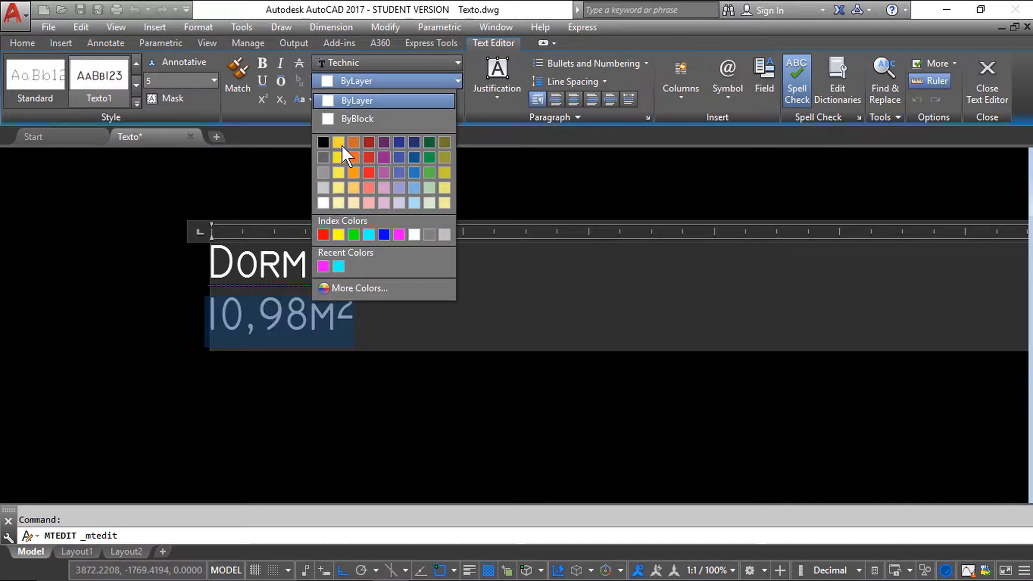
{"action": "left_click", "coordinate": [337, 144]}
Step: Change the font of the "10,98m²" line to Tahoma
{"action": "left_click", "coordinate": [441, 67]}
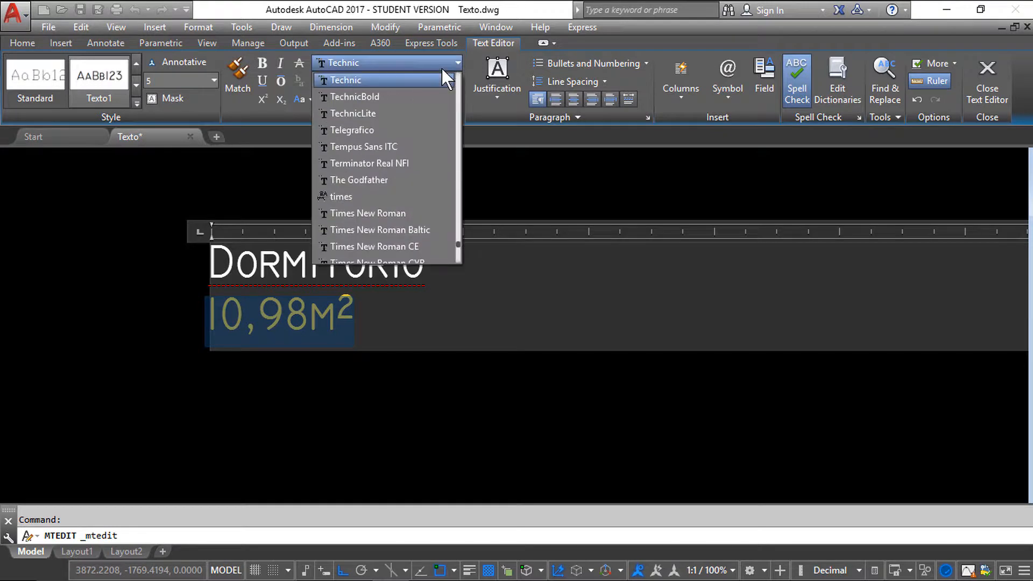
{"action": "scroll", "coordinate": [431, 78], "scroll_direction": "up", "scroll_amount": 2}
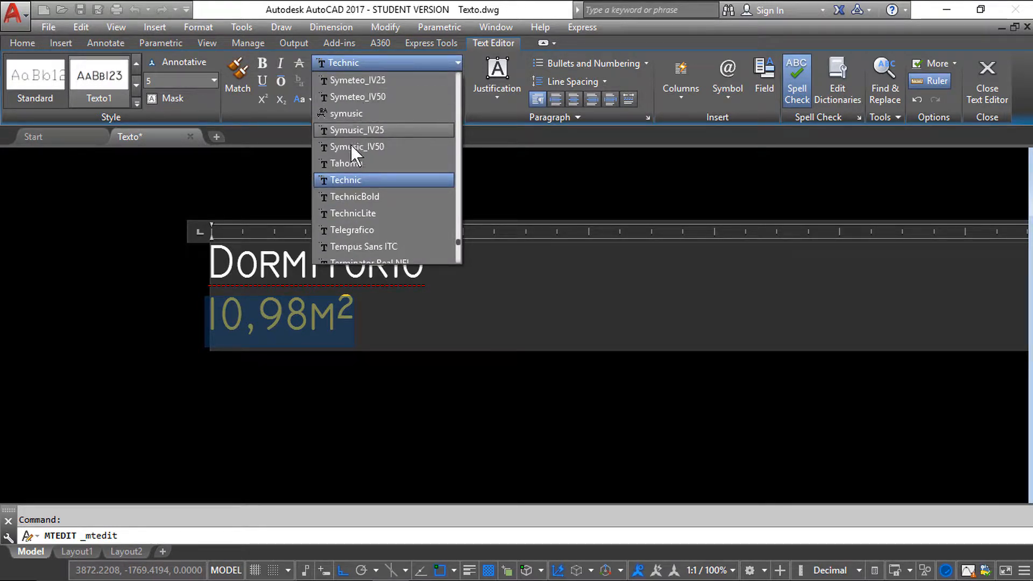
{"action": "left_click", "coordinate": [349, 163]}
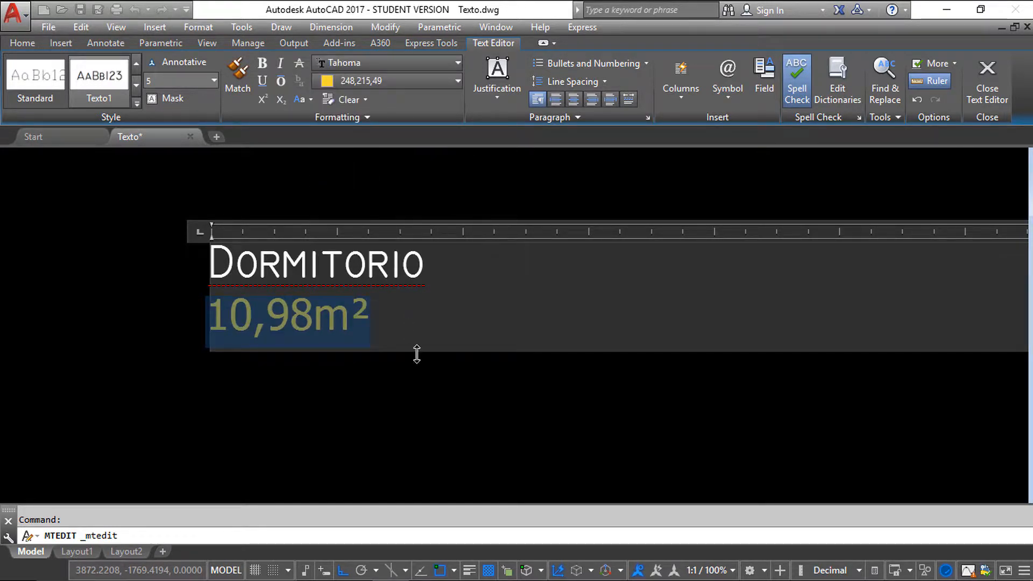
{"action": "left_click", "coordinate": [406, 314]}
{"action": "scroll", "coordinate": [380, 339], "scroll_direction": "down", "scroll_amount": 1}
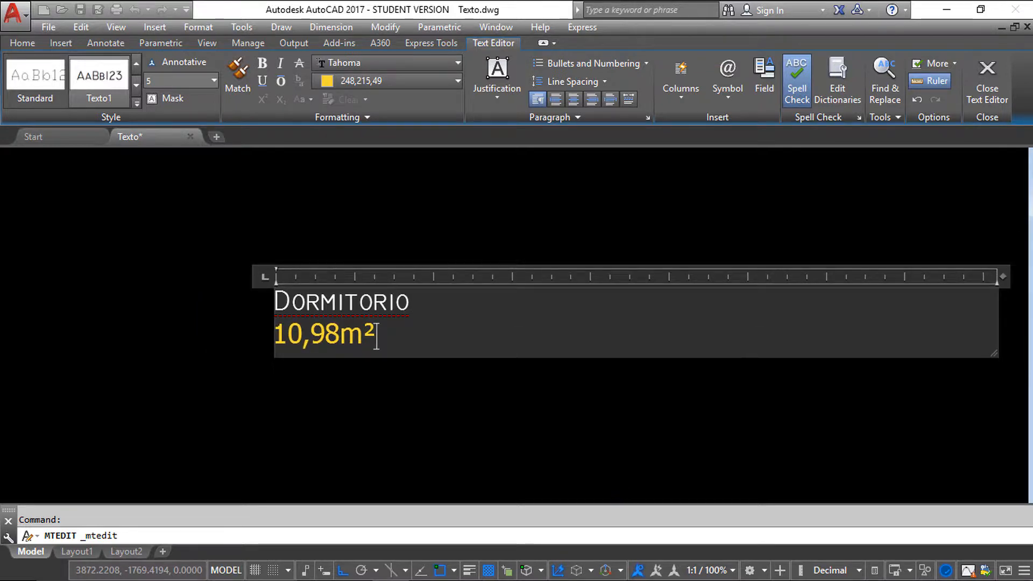
Step: Select the word "Dormitorio" in the multiline text and set its text height to 10
{"action": "double_click", "coordinate": [368, 297]}
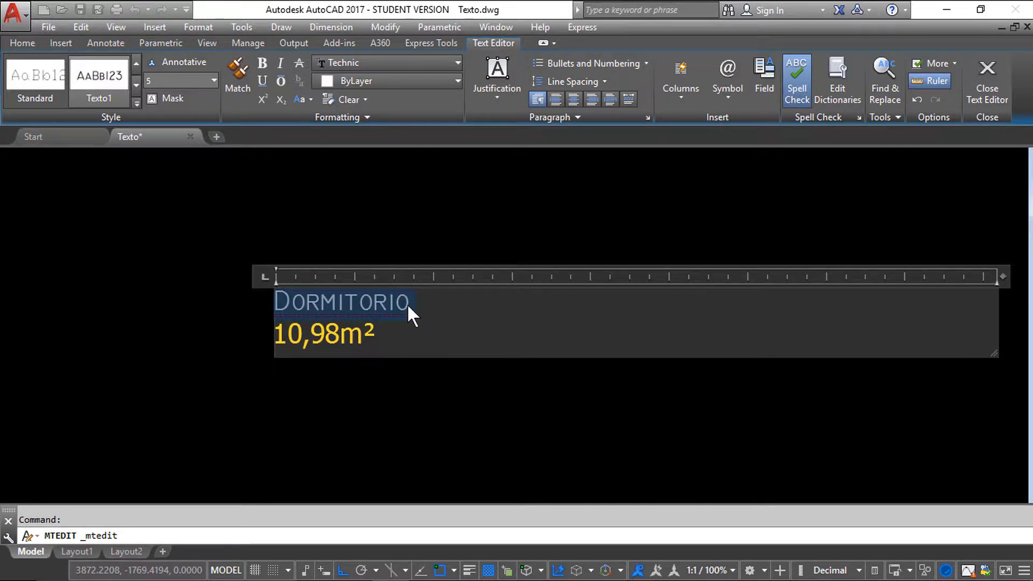
{"action": "scroll", "coordinate": [406, 303], "scroll_direction": "down", "scroll_amount": 5}
{"action": "mouse_move", "coordinate": [474, 349]}
{"action": "middle_mouse_down"}
{"action": "mouse_move", "coordinate": [357, 348]}
{"action": "mouse_move", "coordinate": [366, 387]}
{"action": "mouse_move", "coordinate": [335, 429]}
{"action": "middle_mouse_up"}
{"action": "scroll", "coordinate": [437, 322], "scroll_direction": "up", "scroll_amount": 2}
{"action": "scroll", "coordinate": [355, 360], "scroll_direction": "down", "scroll_amount": 2}
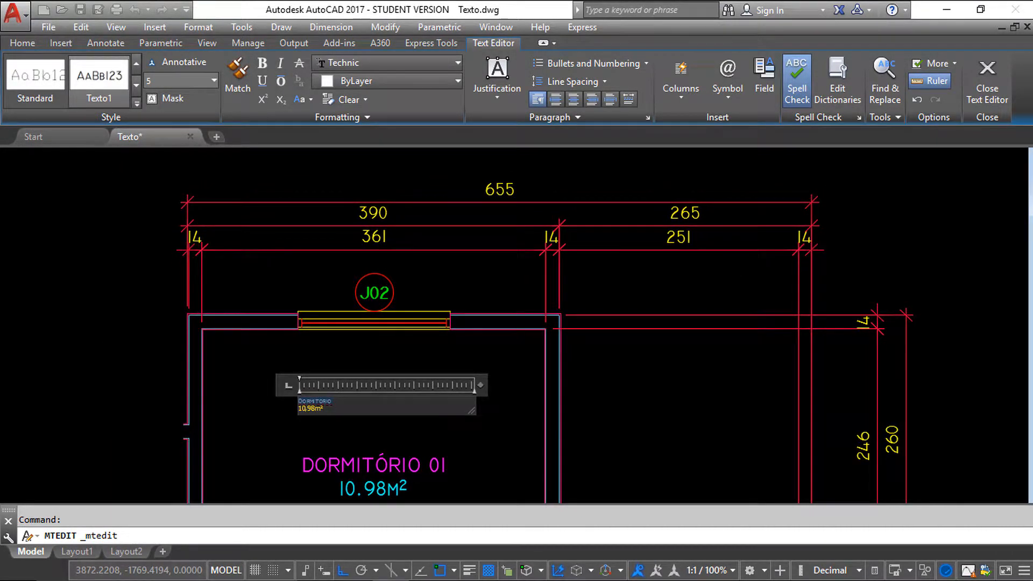
{"action": "scroll", "coordinate": [341, 392], "scroll_direction": "up", "scroll_amount": 5}
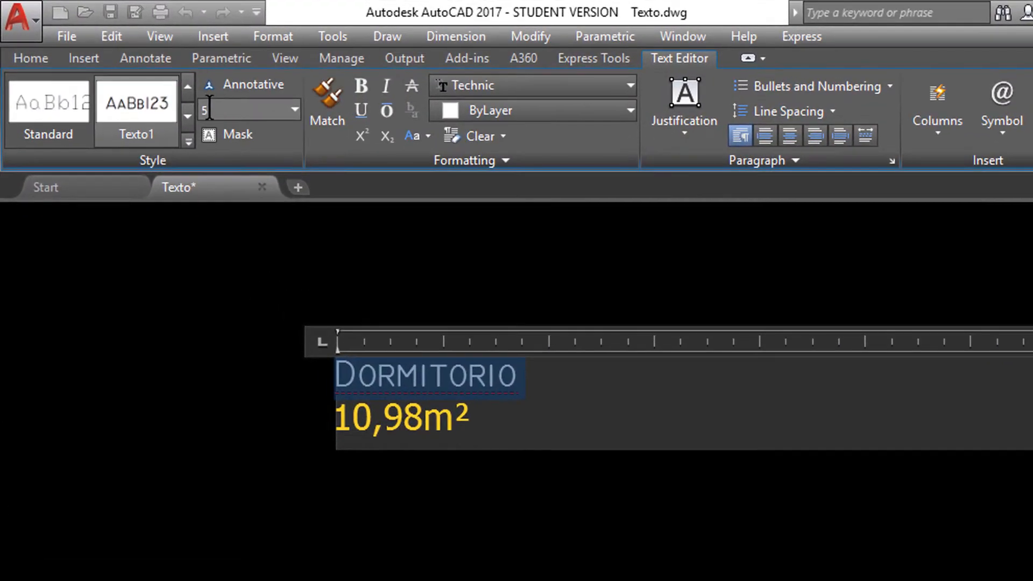
{"action": "left_click", "coordinate": [169, 84]}
{"action": "type", "text": "10"}
{"action": "key", "text": "Return"}
{"action": "scroll", "coordinate": [591, 430], "scroll_direction": "down", "scroll_amount": 4}
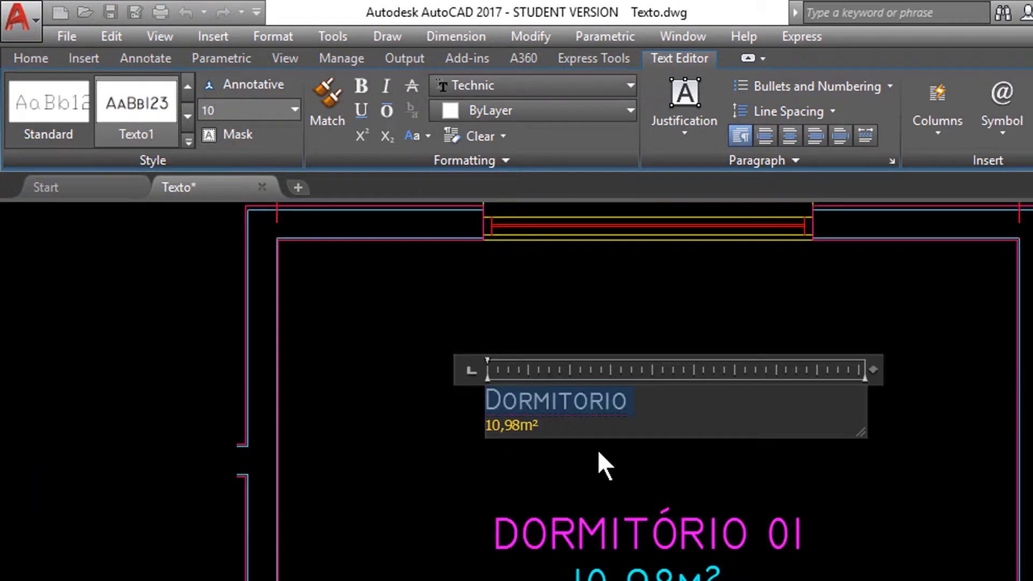
Step: Set the text height of the selected word "Dormitorio" to 15
{"action": "left_click", "coordinate": [216, 110]}
{"action": "type", "text": "15"}
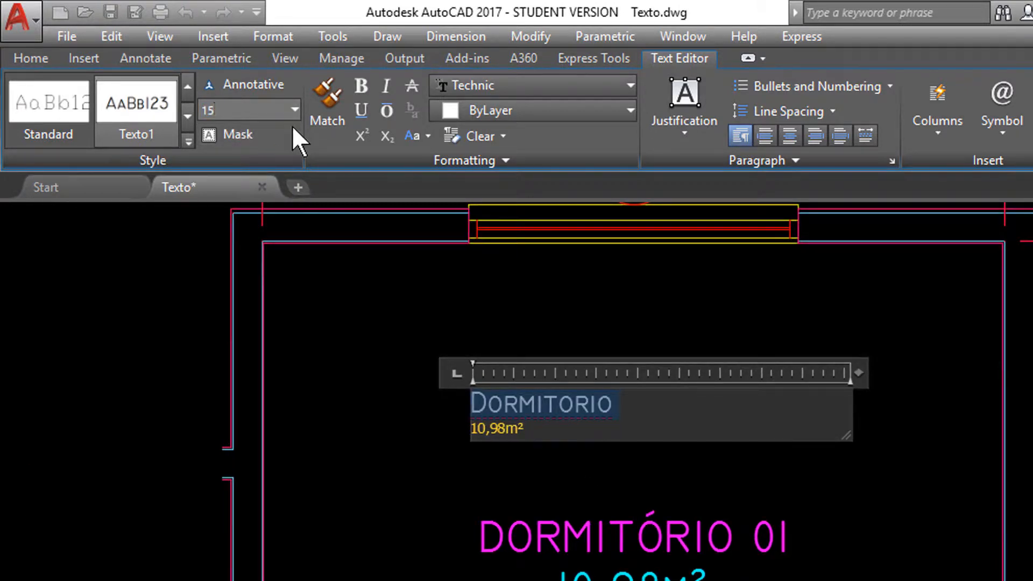
{"action": "key", "text": "Return"}
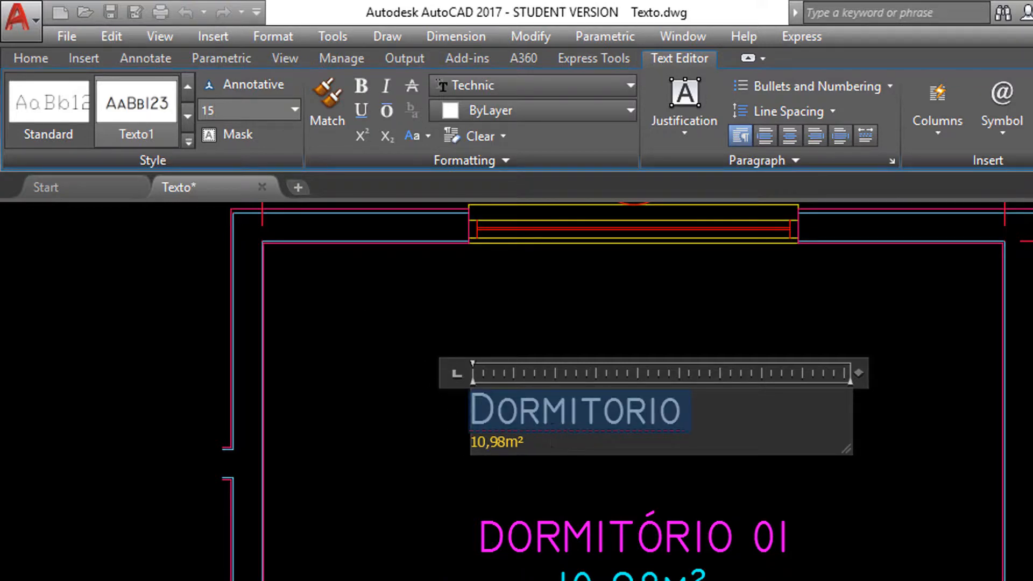
{"action": "middle_click_drag", "start_coordinate": [500, 486], "coordinate": [321, 512]}
{"action": "scroll", "coordinate": [406, 488], "scroll_direction": "down", "scroll_amount": 2}
{"action": "middle_click_drag", "start_coordinate": [485, 447], "coordinate": [484, 494]}
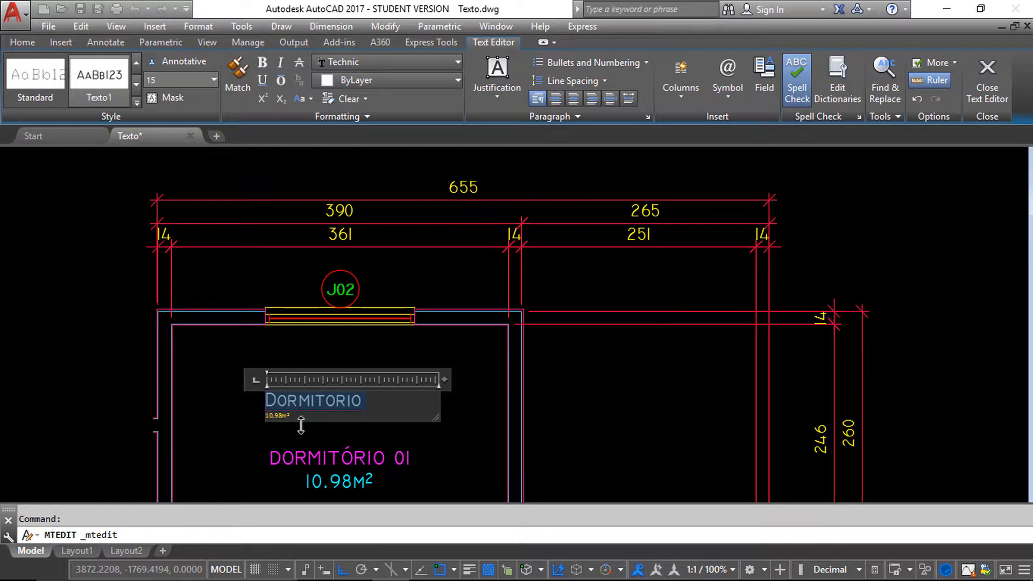
Step: Set the text height of the "10,98m²" line to 10 and finish editing the multiline text
{"action": "scroll", "coordinate": [301, 425], "scroll_direction": "up", "scroll_amount": 4}
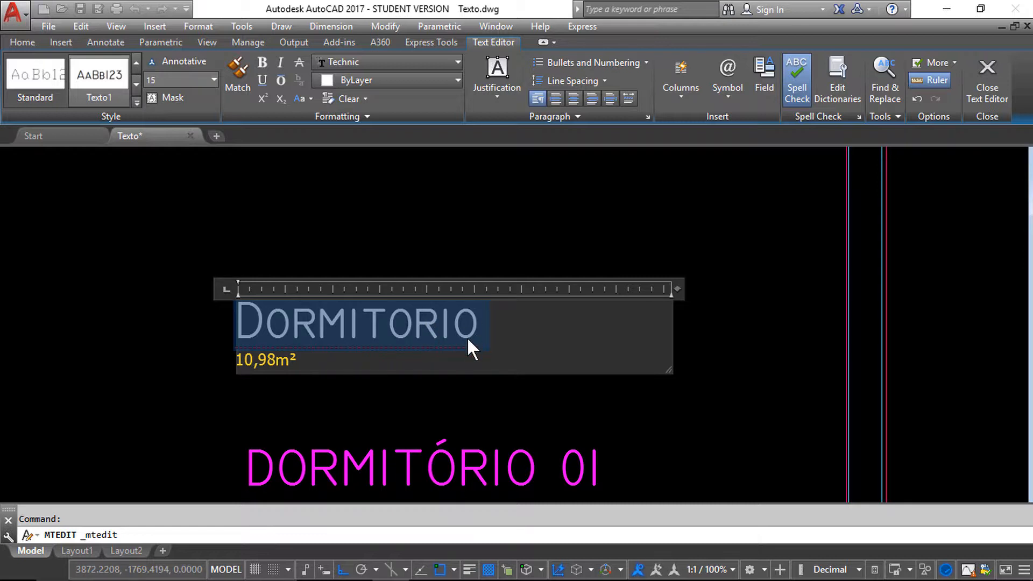
{"action": "left_click", "coordinate": [301, 361]}
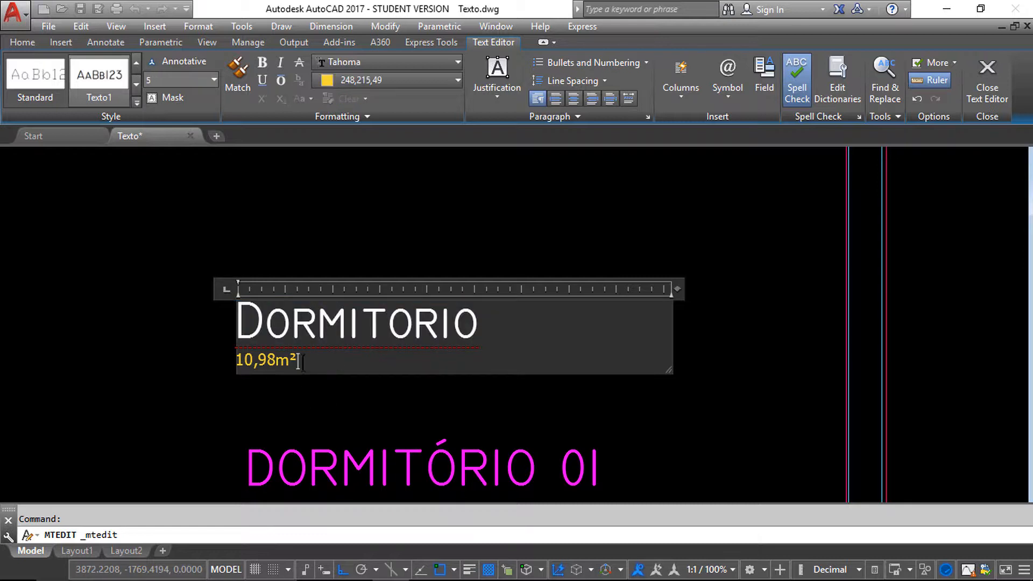
{"action": "left_click_drag", "start_coordinate": [300, 361], "coordinate": [235, 361]}
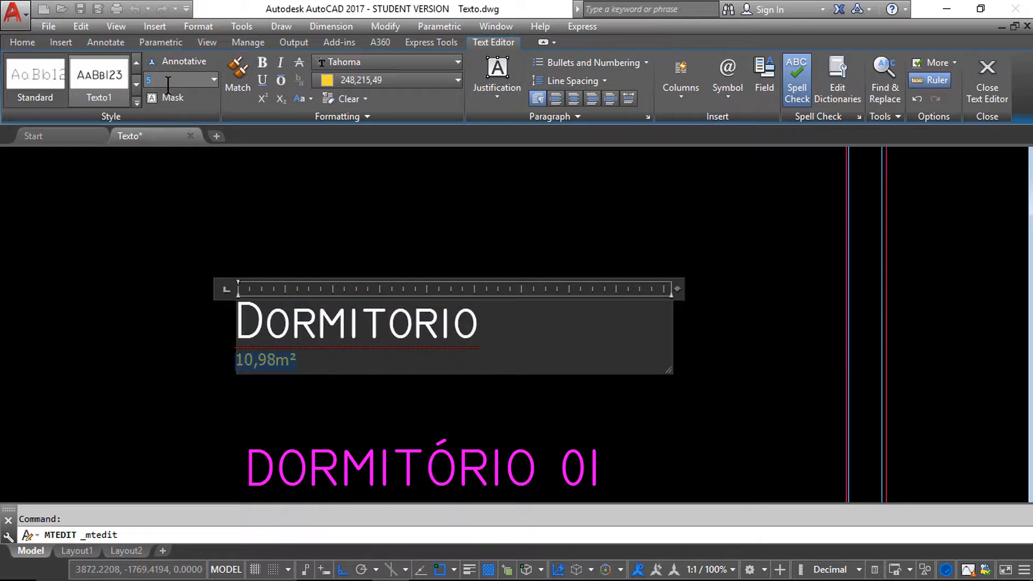
{"action": "type", "text": "10"}
{"action": "key", "text": "Return"}
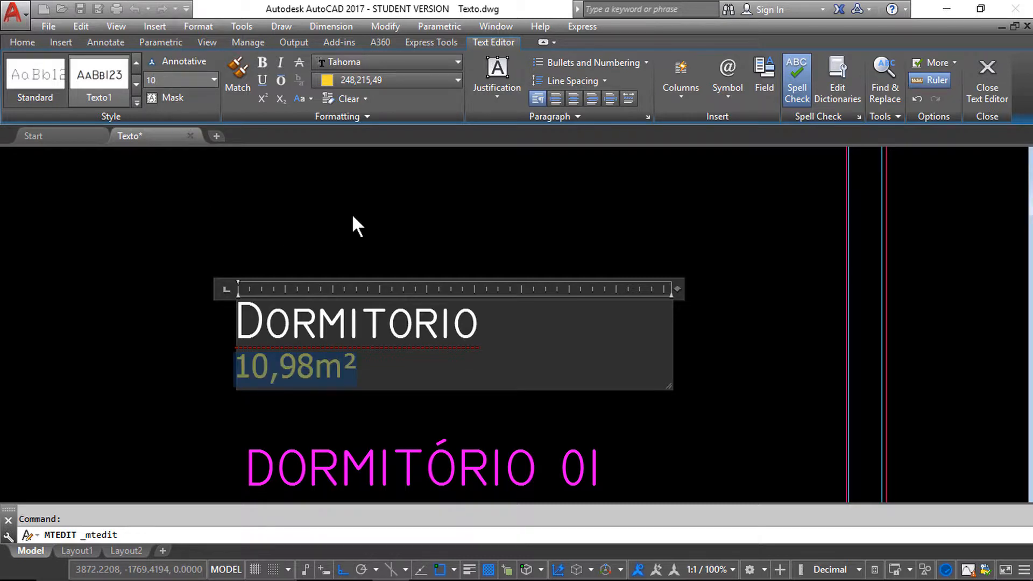
{"action": "scroll", "coordinate": [377, 231], "scroll_direction": "down", "scroll_amount": 4}
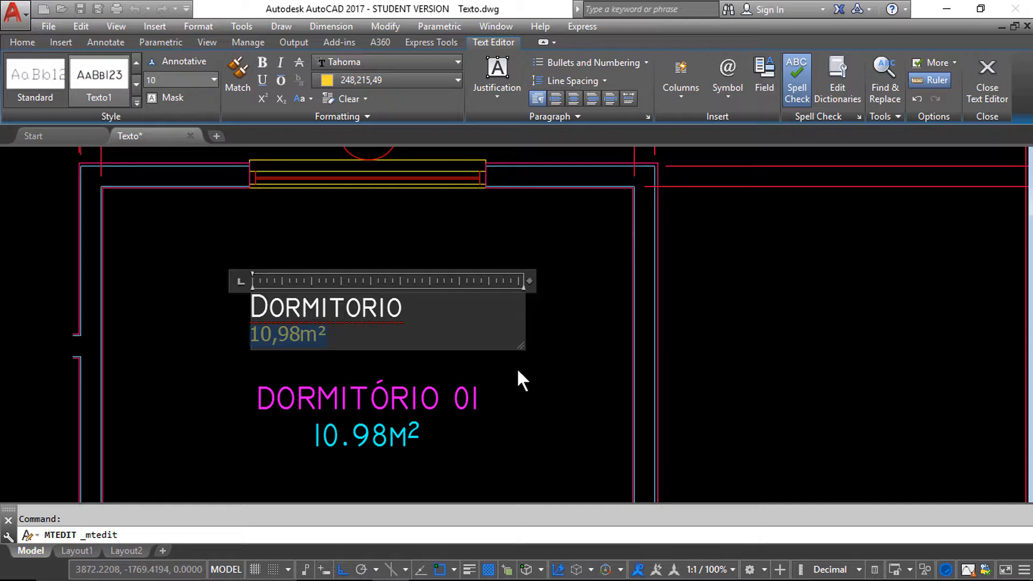
{"action": "left_click", "coordinate": [547, 364]}
{"action": "scroll", "coordinate": [425, 340], "scroll_direction": "down", "scroll_amount": 3}
{"action": "middle_click_drag", "start_coordinate": [430, 344], "coordinate": [372, 301]}
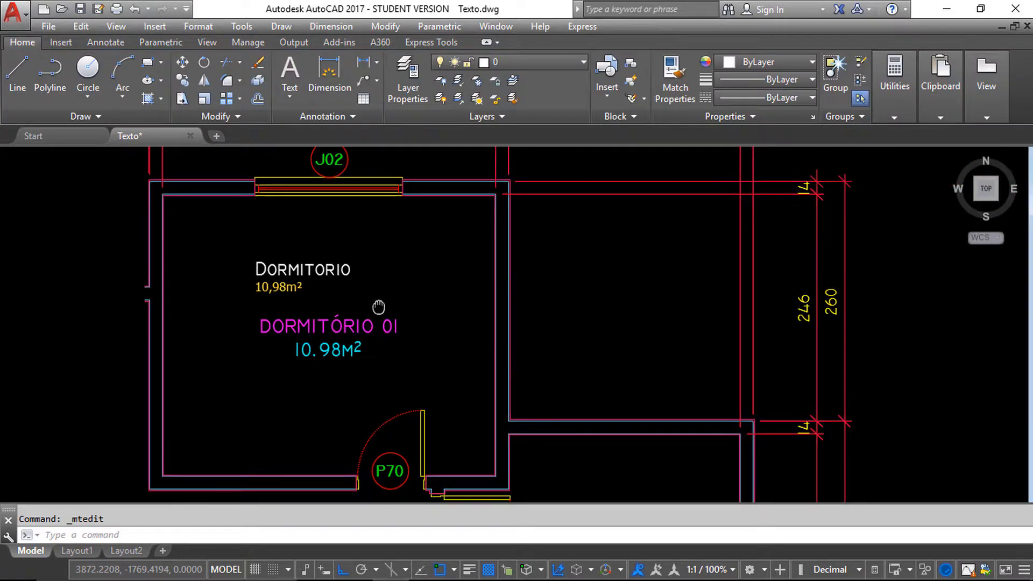
{"action": "scroll", "coordinate": [415, 371], "scroll_direction": "down", "scroll_amount": 5}
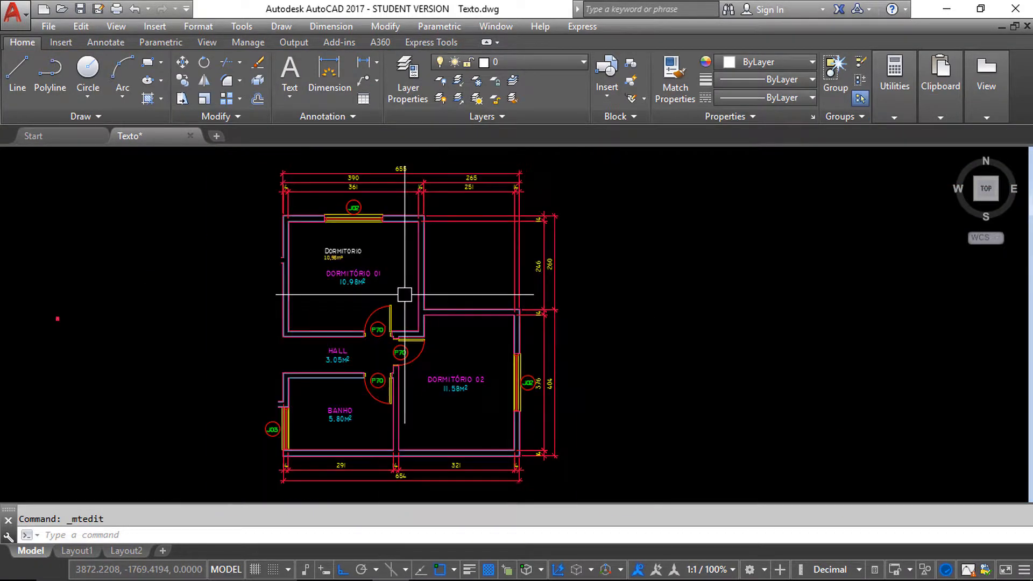
{"action": "key", "text": "Escape"}
Step: Delete the original magenta and cyan labels of both bedrooms, the bathroom and the hall
{"action": "scroll", "coordinate": [394, 317], "scroll_direction": "up", "scroll_amount": 2}
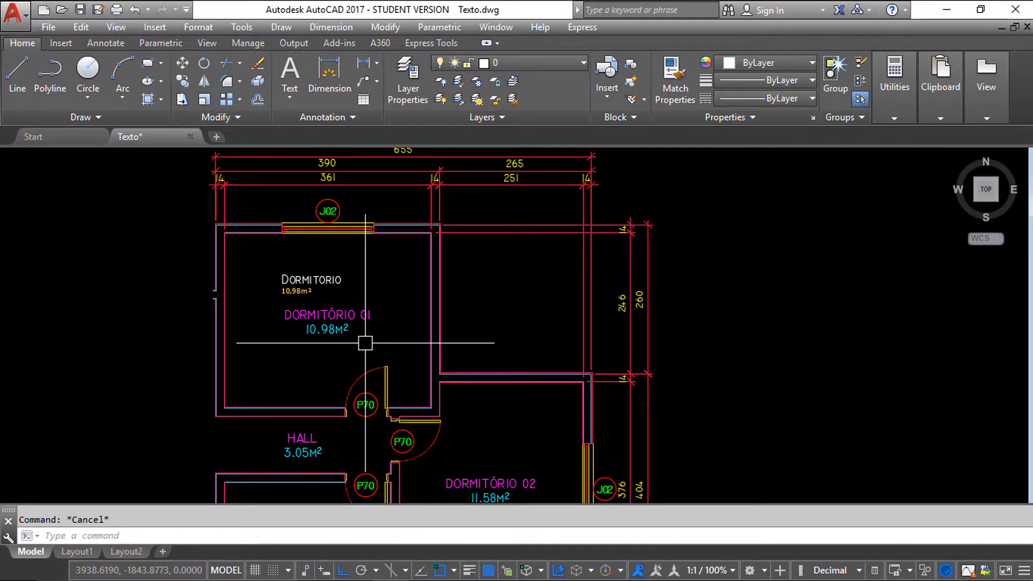
{"action": "middle_click_drag", "start_coordinate": [365, 343], "coordinate": [344, 261]}
{"action": "left_click", "coordinate": [340, 255]}
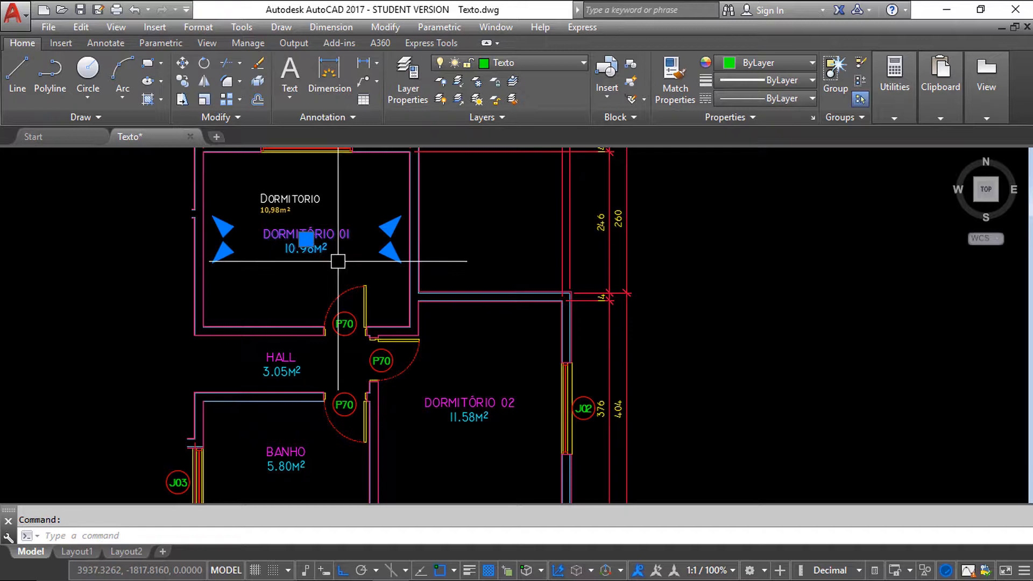
{"action": "left_click", "coordinate": [477, 404]}
{"action": "key", "text": "Delete"}
{"action": "left_click", "coordinate": [287, 453]}
{"action": "key", "text": "Delete"}
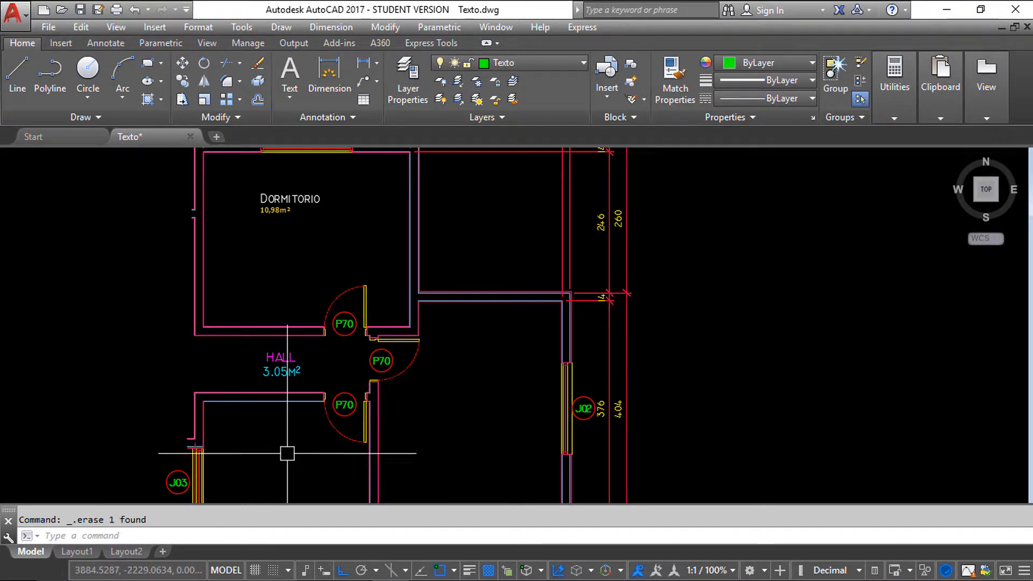
{"action": "left_click", "coordinate": [274, 355]}
{"action": "key", "text": "Delete"}
Step: Move the "Dormitorio 10,98m²" label to about the middle of the upper bedroom, with Ortho off
{"action": "middle_click_drag", "start_coordinate": [326, 292], "coordinate": [340, 335]}
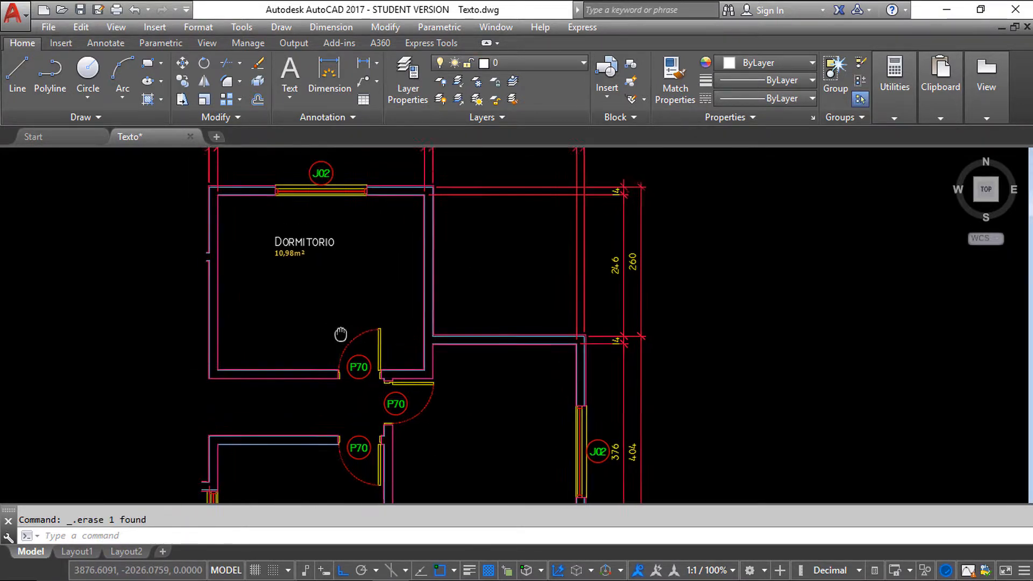
{"action": "scroll", "coordinate": [321, 272], "scroll_direction": "up", "scroll_amount": 5}
{"action": "scroll", "coordinate": [288, 309], "scroll_direction": "down", "scroll_amount": 6}
{"action": "left_click", "coordinate": [289, 305]}
{"action": "scroll", "coordinate": [342, 318], "scroll_direction": "up", "scroll_amount": 2}
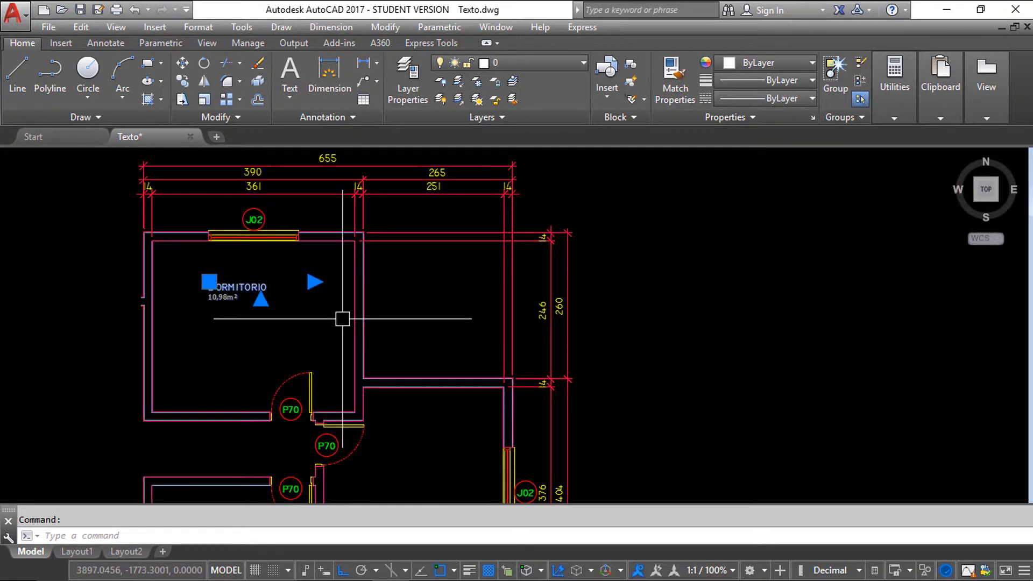
{"action": "scroll", "coordinate": [342, 318], "scroll_direction": "up", "scroll_amount": 2}
{"action": "type", "text": "m"}
{"action": "key", "text": "Return"}
{"action": "left_click", "coordinate": [289, 302]}
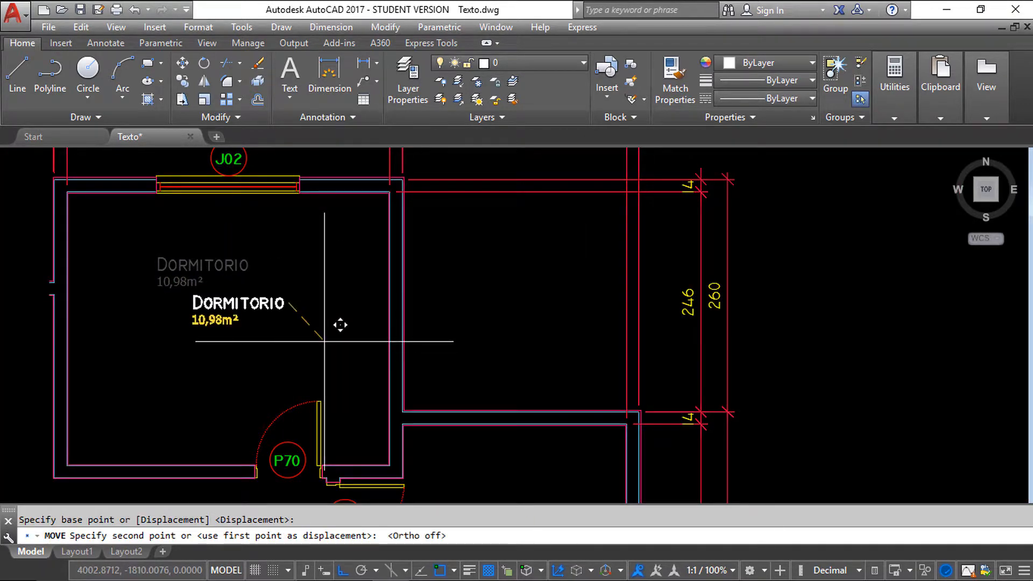
{"action": "left_click", "coordinate": [323, 329]}
Step: Copy the "Dormitorio" label into the lower right bedroom, the bathroom and the hall
{"action": "scroll", "coordinate": [318, 293], "scroll_direction": "down", "scroll_amount": 2}
{"action": "scroll", "coordinate": [268, 291], "scroll_direction": "up", "scroll_amount": 2}
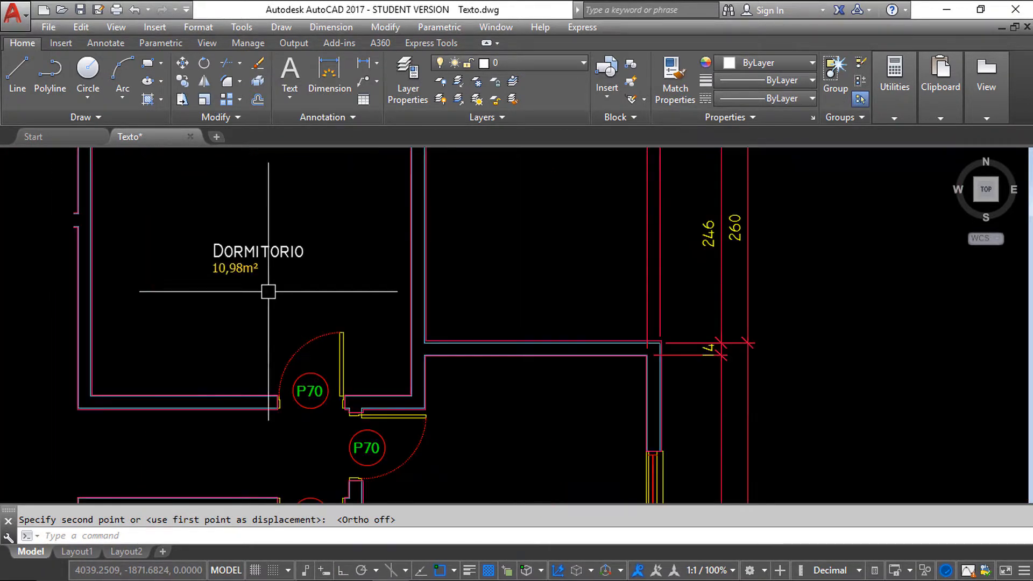
{"action": "middle_click_drag", "start_coordinate": [268, 291], "coordinate": [247, 314]}
{"action": "left_click", "coordinate": [233, 288]}
{"action": "type", "text": "c"}
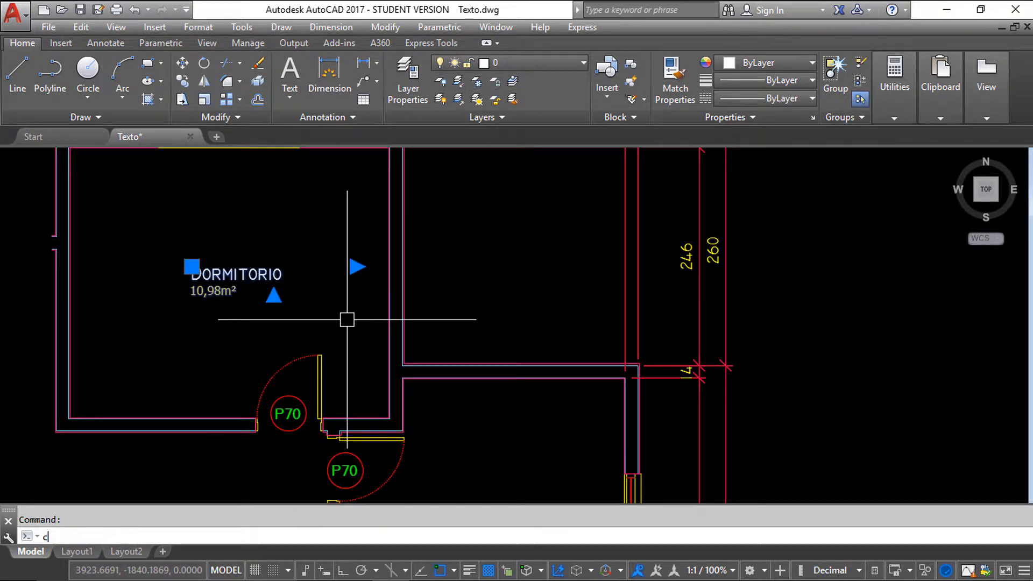
{"action": "type", "text": "o"}
{"action": "key", "text": "Return"}
{"action": "left_click", "coordinate": [270, 317]}
{"action": "scroll", "coordinate": [393, 414], "scroll_direction": "down", "scroll_amount": 2}
{"action": "middle_click_drag", "start_coordinate": [393, 414], "coordinate": [356, 288]}
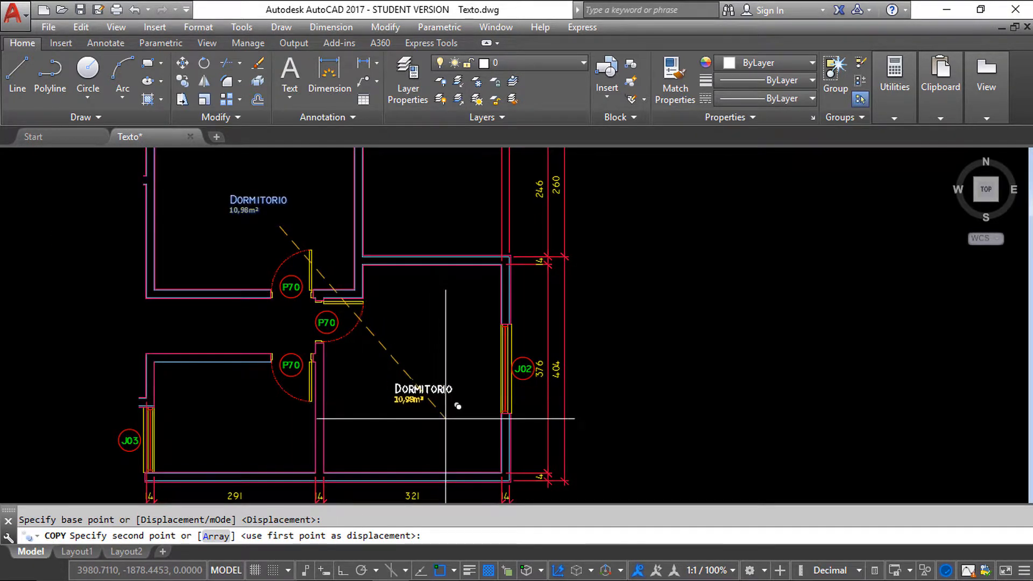
{"action": "left_click", "coordinate": [440, 410]}
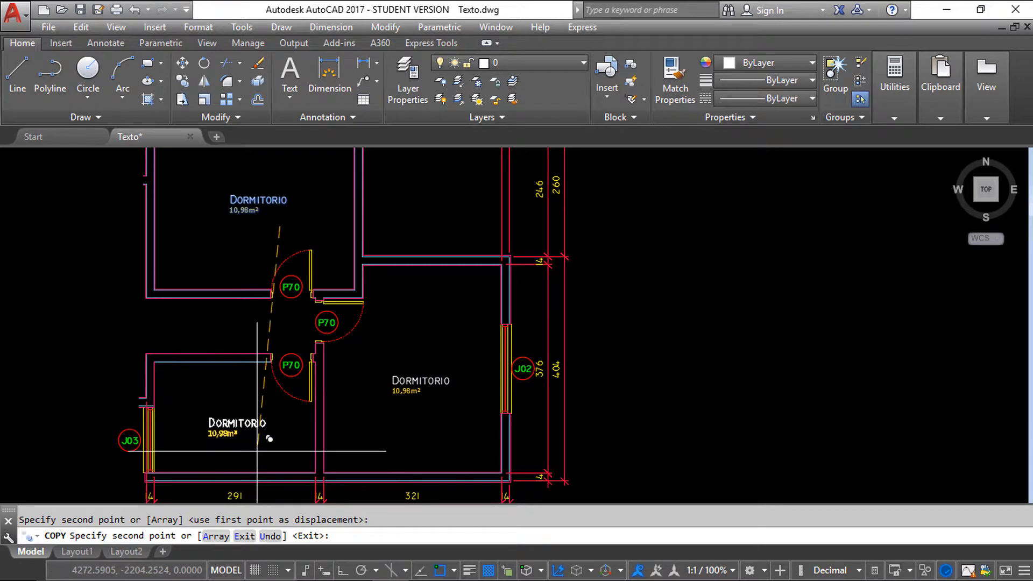
{"action": "scroll", "coordinate": [236, 336], "scroll_direction": "up", "scroll_amount": 4}
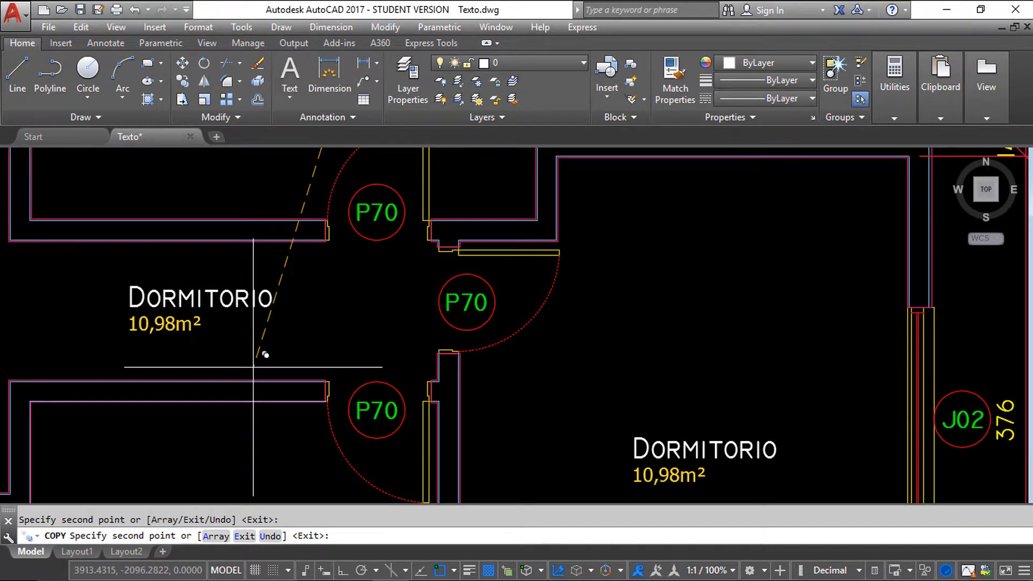
{"action": "left_click", "coordinate": [253, 367]}
{"action": "key", "text": "Return"}
Step: Edit the label copy in the lower right bedroom so its name reads "Dormitorio 2"
{"action": "scroll", "coordinate": [330, 355], "scroll_direction": "down", "scroll_amount": 4}
{"action": "middle_click_drag", "start_coordinate": [380, 383], "coordinate": [397, 387]}
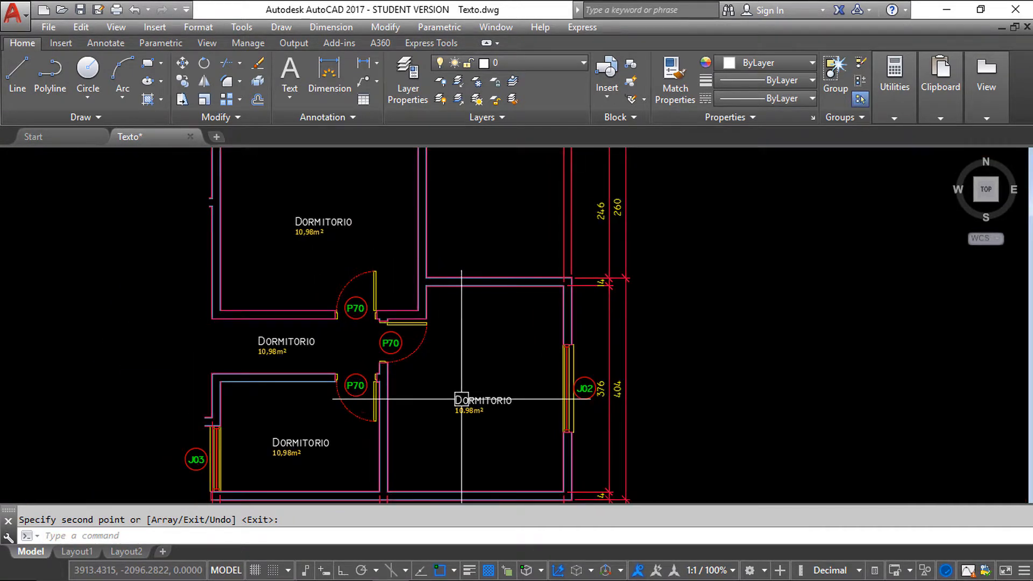
{"action": "scroll", "coordinate": [479, 403], "scroll_direction": "up", "scroll_amount": 4}
{"action": "scroll", "coordinate": [484, 393], "scroll_direction": "down", "scroll_amount": 2}
{"action": "scroll", "coordinate": [483, 383], "scroll_direction": "up", "scroll_amount": 1}
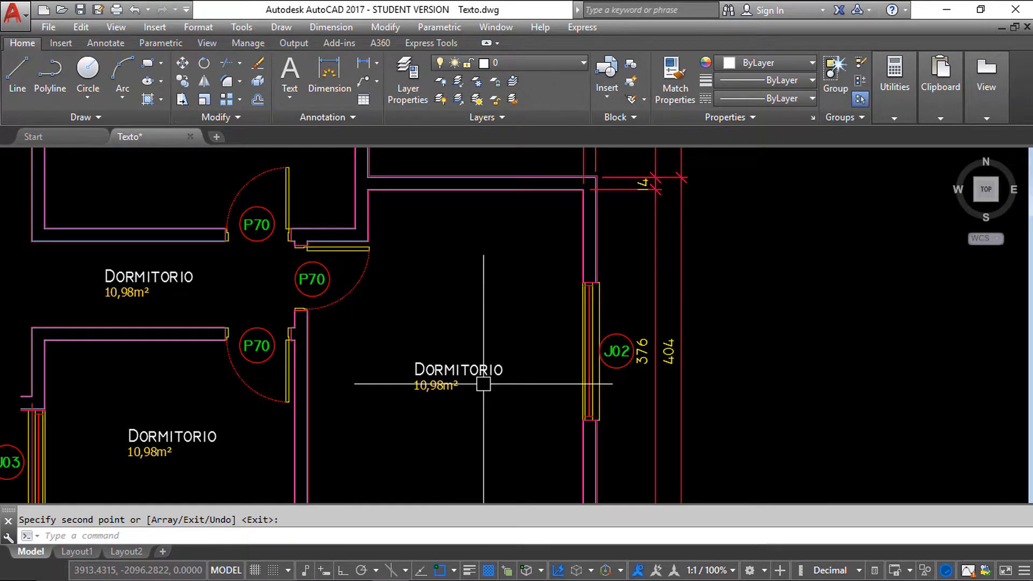
{"action": "scroll", "coordinate": [484, 384], "scroll_direction": "up", "scroll_amount": 1}
{"action": "left_click", "coordinate": [483, 384]}
{"action": "key", "text": "Return"}
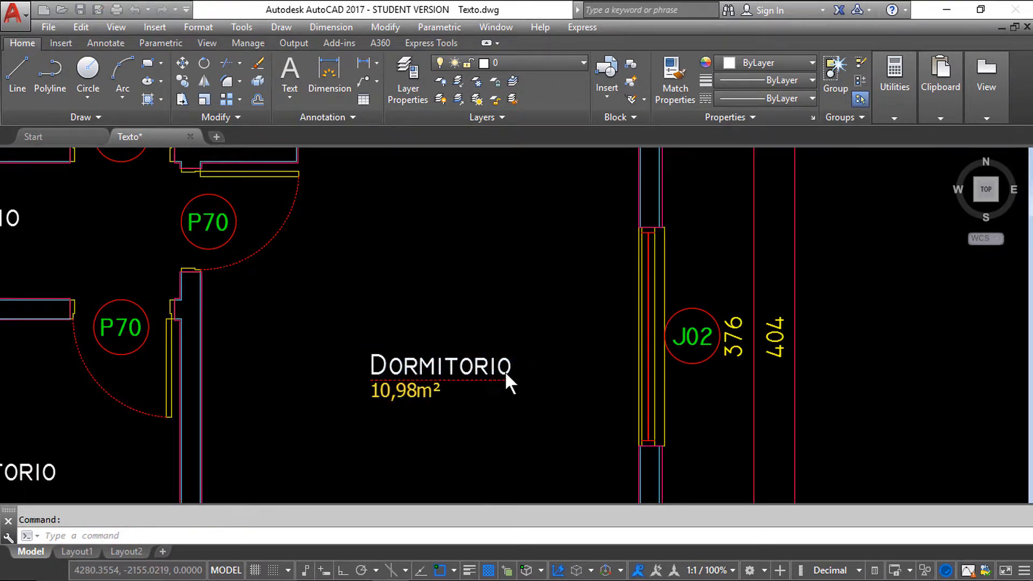
{"action": "double_click", "coordinate": [506, 376]}
{"action": "type", "text": "2"}
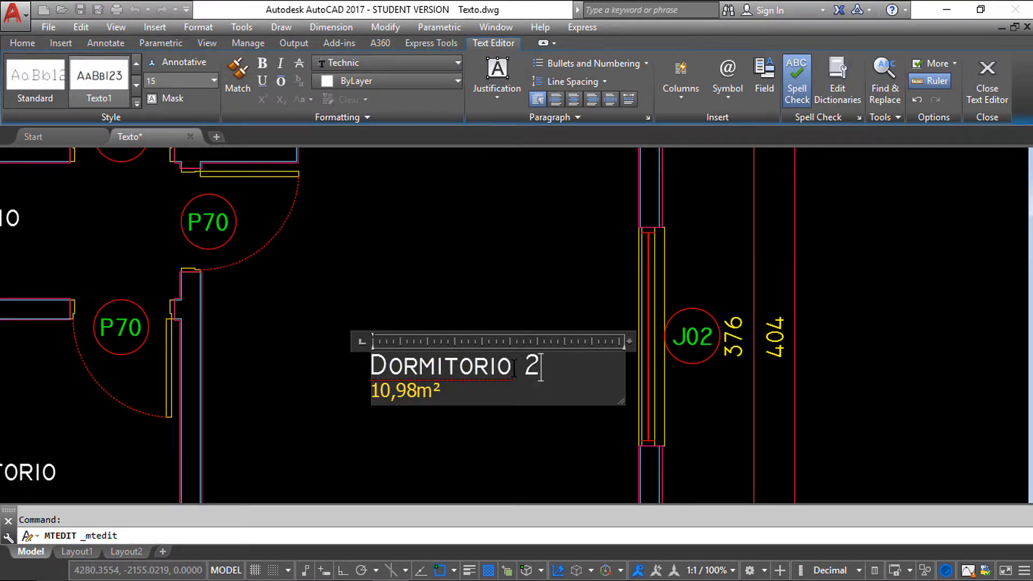
Step: Change the area line of the "Dormitorio 2" label to "11,58m²" and finish editing it
{"action": "left_click", "coordinate": [391, 395]}
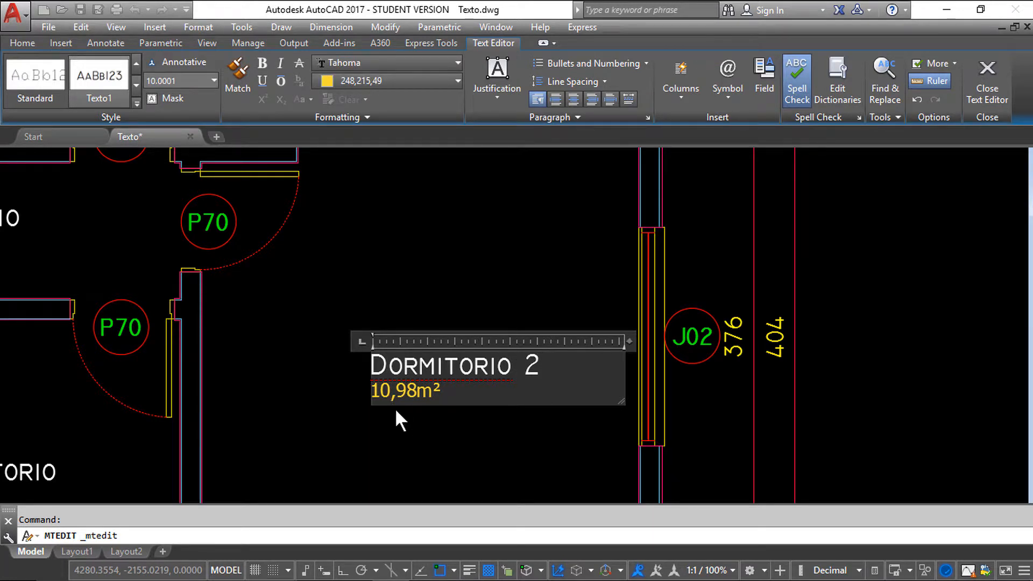
{"action": "key", "text": "BackSpace"}
{"action": "type", "text": "1"}
{"action": "left_click", "coordinate": [397, 394]}
{"action": "key", "text": "Delete"}
{"action": "type", "text": "5"}
{"action": "left_click", "coordinate": [468, 434]}
Step: Edit the label copy in the bathroom and replace its name with "Banho"
{"action": "scroll", "coordinate": [419, 417], "scroll_direction": "down", "scroll_amount": 2}
{"action": "middle_click_drag", "start_coordinate": [420, 418], "coordinate": [535, 314]}
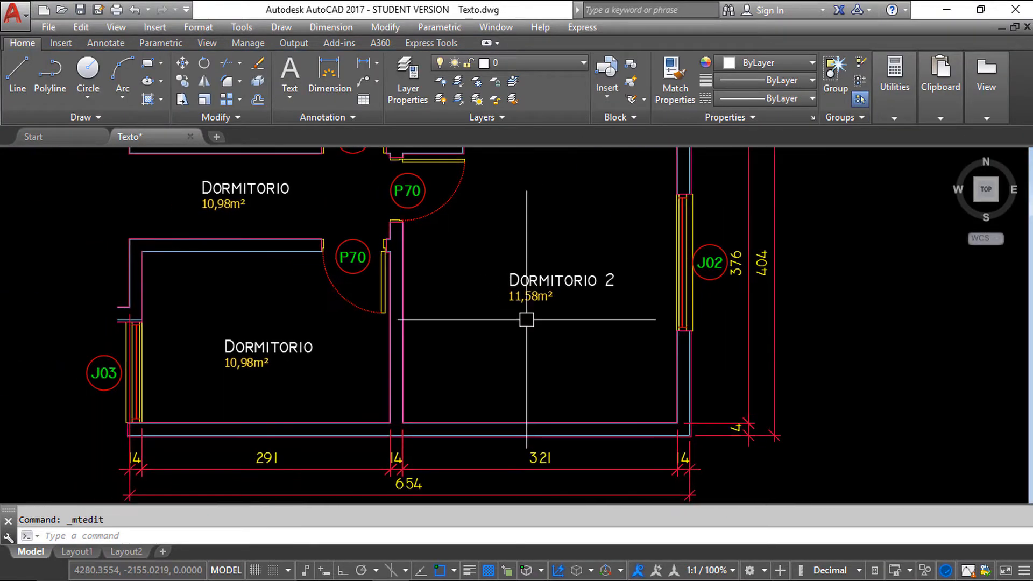
{"action": "scroll", "coordinate": [280, 354], "scroll_direction": "up", "scroll_amount": 2}
{"action": "double_click", "coordinate": [360, 334]}
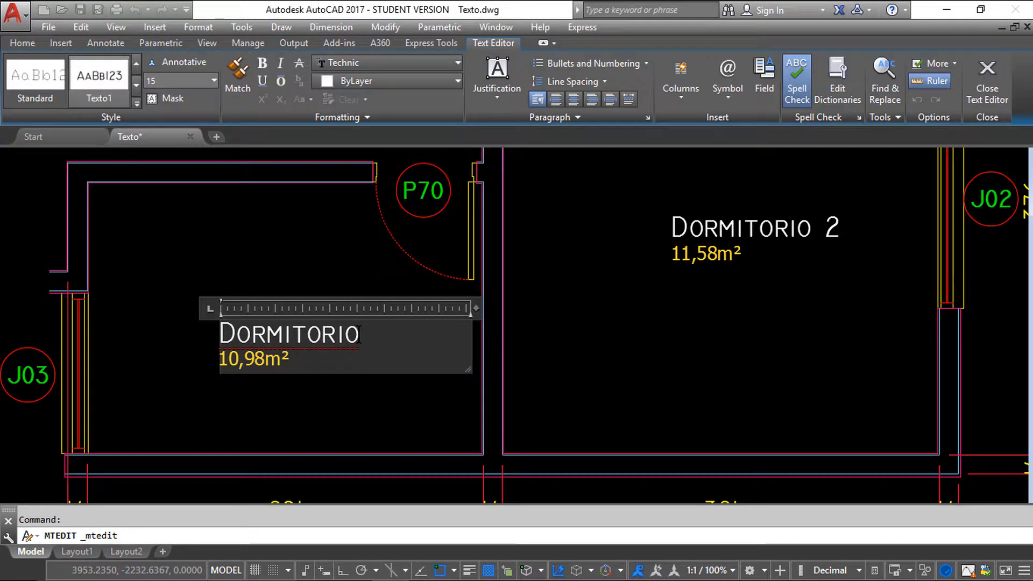
{"action": "key", "text": "BackSpace"}
{"action": "key", "text": "BackSpace"}
{"action": "key", "text": "BackSpace"}
{"action": "key", "text": "BackSpace"}
{"action": "key", "text": "BackSpace"}
{"action": "key", "text": "BackSpace"}
{"action": "key", "text": "BackSpace"}
{"action": "key", "text": "BackSpace"}
{"action": "key", "text": "BackSpace"}
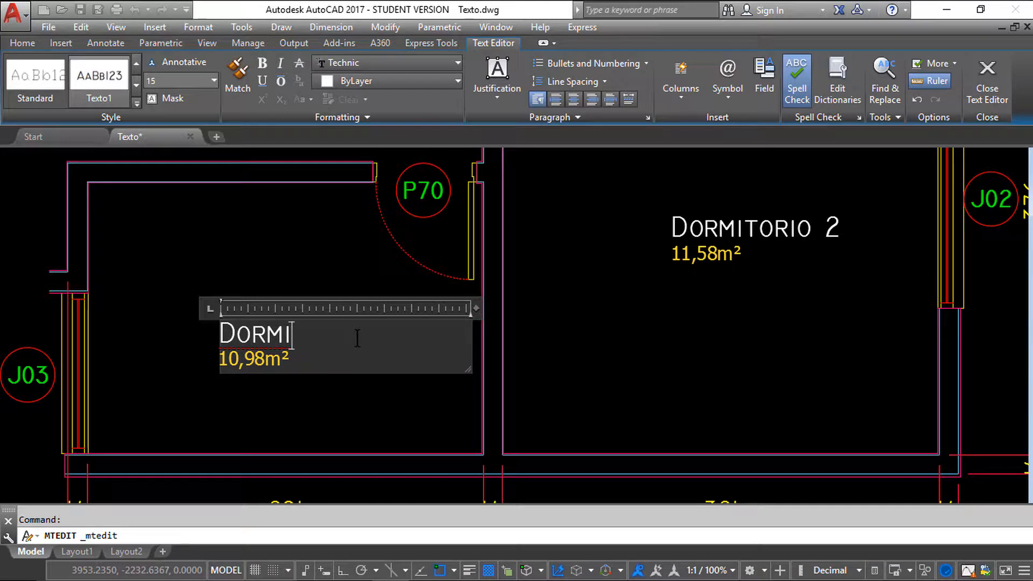
{"action": "key", "text": "BackSpace"}
{"action": "type", "text": "Banho"}
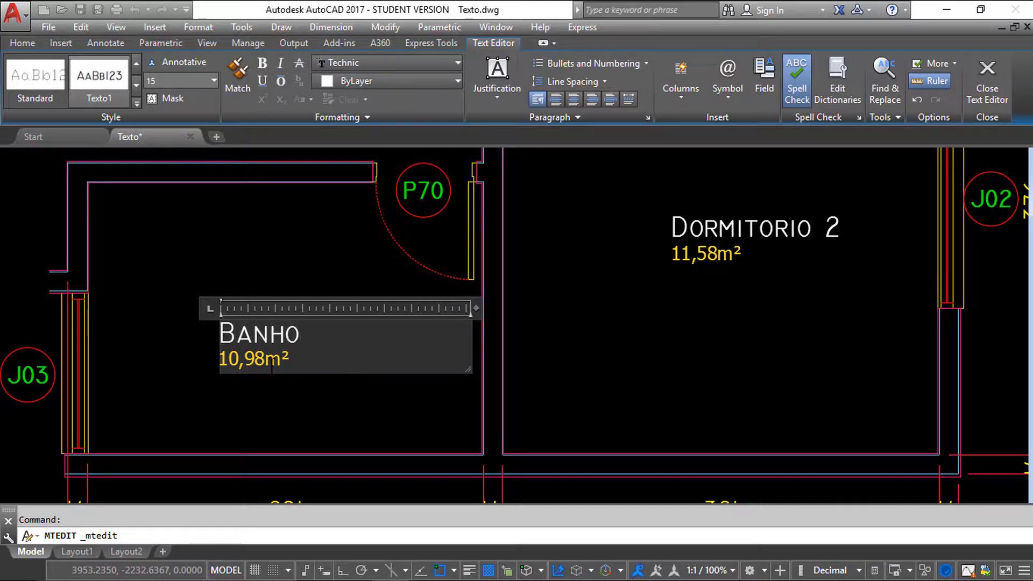
Step: Change the area line of the "Banho" label to "5,80m²" and finish editing it
{"action": "left_click", "coordinate": [255, 358]}
{"action": "key", "text": "Right"}
{"action": "key", "text": "BackSpace"}
{"action": "key", "text": "BackSpace"}
{"action": "key", "text": "BackSpace"}
{"action": "key", "text": "BackSpace"}
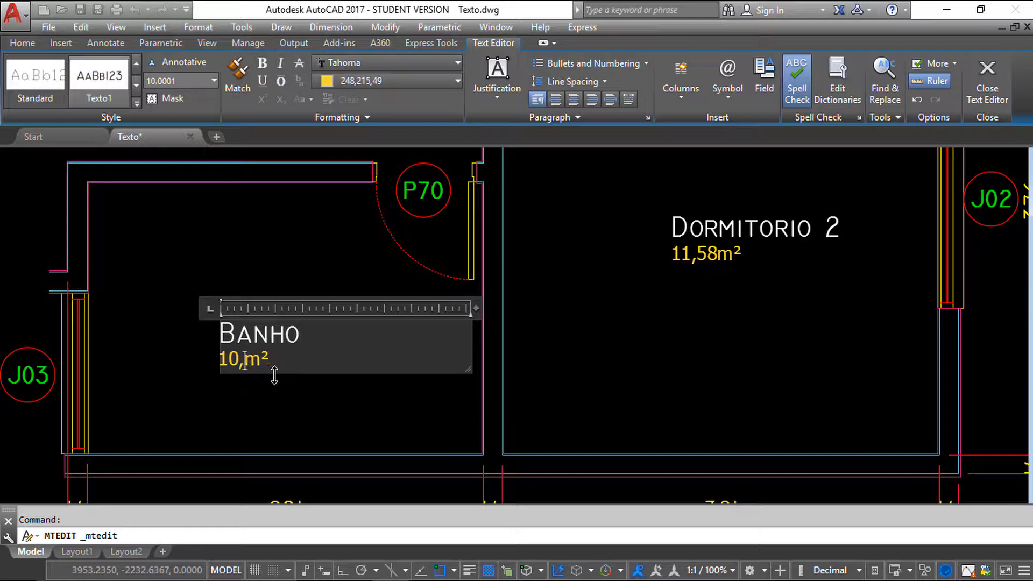
{"action": "key", "text": "BackSpace"}
{"action": "type", "text": "5,"}
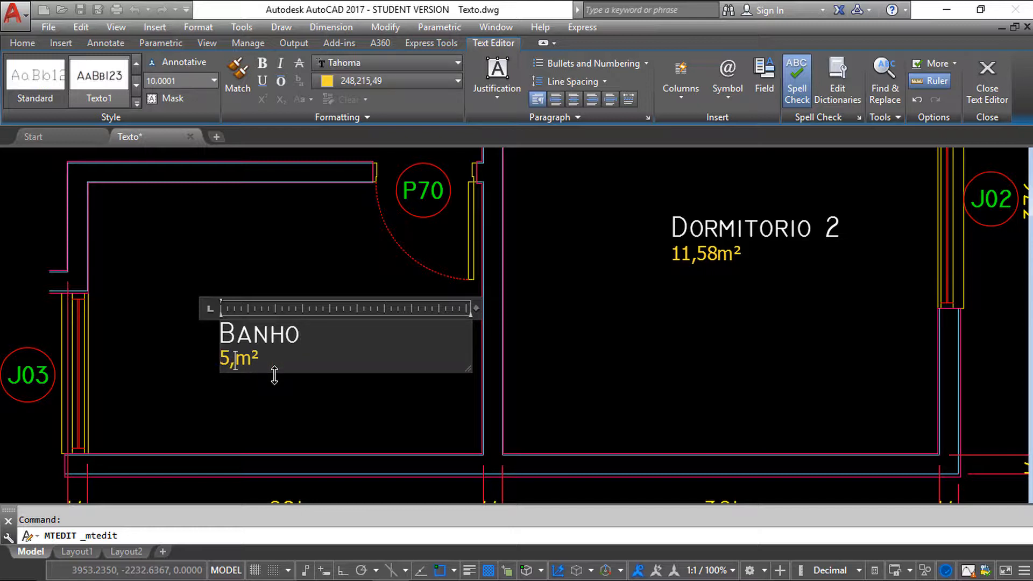
{"action": "type", "text": "80"}
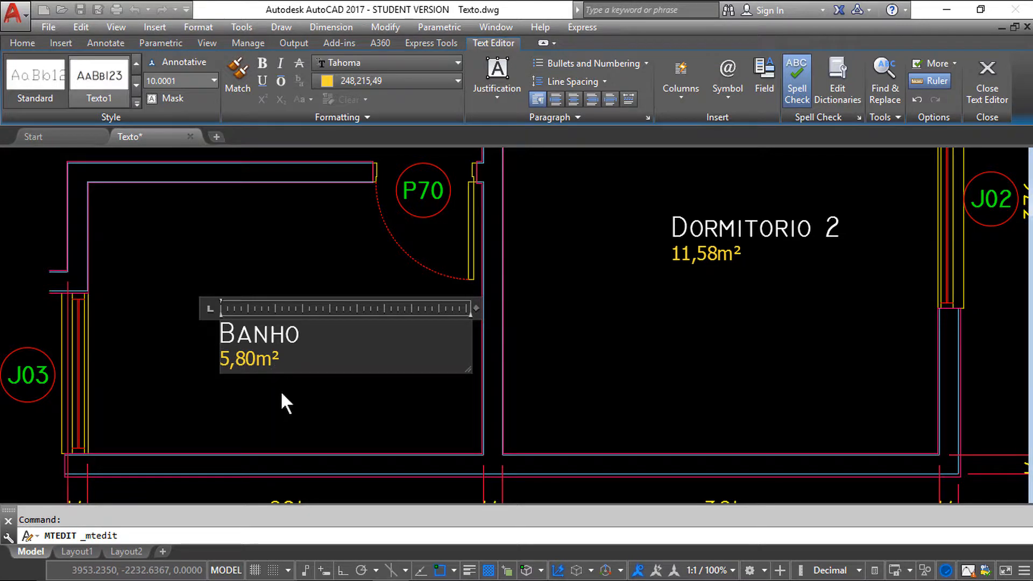
{"action": "left_click", "coordinate": [277, 399]}
Step: Edit the label copy in the hall and replace its name with "Hall"
{"action": "scroll", "coordinate": [381, 369], "scroll_direction": "down", "scroll_amount": 5}
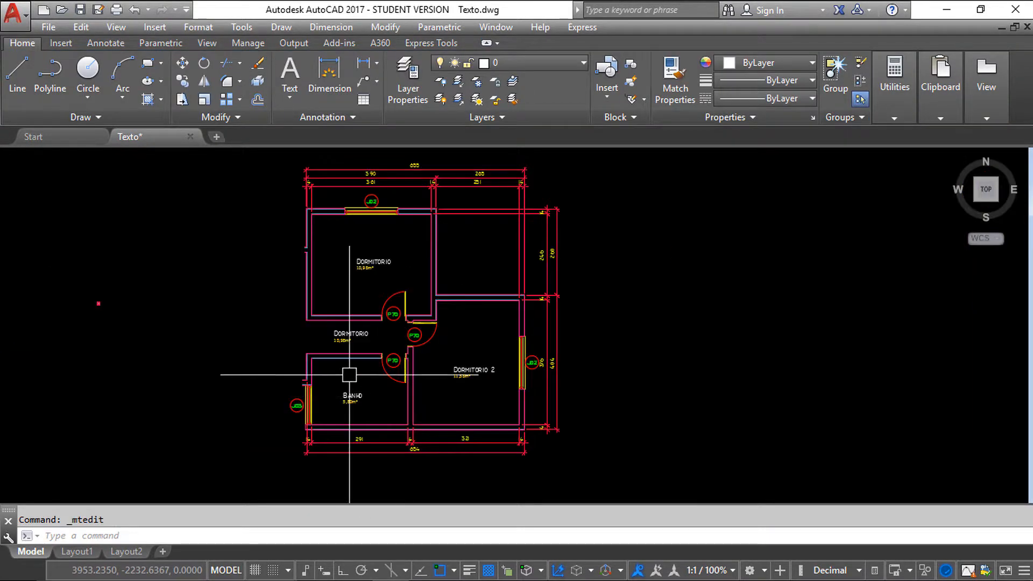
{"action": "scroll", "coordinate": [360, 302], "scroll_direction": "up", "scroll_amount": 5}
{"action": "middle_click_drag", "start_coordinate": [360, 302], "coordinate": [371, 321]}
{"action": "double_click", "coordinate": [405, 291]}
{"action": "left_click_drag", "start_coordinate": [463, 300], "coordinate": [264, 306]}
{"action": "type", "text": "HALL"}
Step: Change the area line of the "Hall" label to "3,05m²"
{"action": "key", "text": "Right"}
{"action": "key", "text": "Right"}
{"action": "key", "text": "Right"}
{"action": "key", "text": "Right"}
{"action": "key", "text": "Right"}
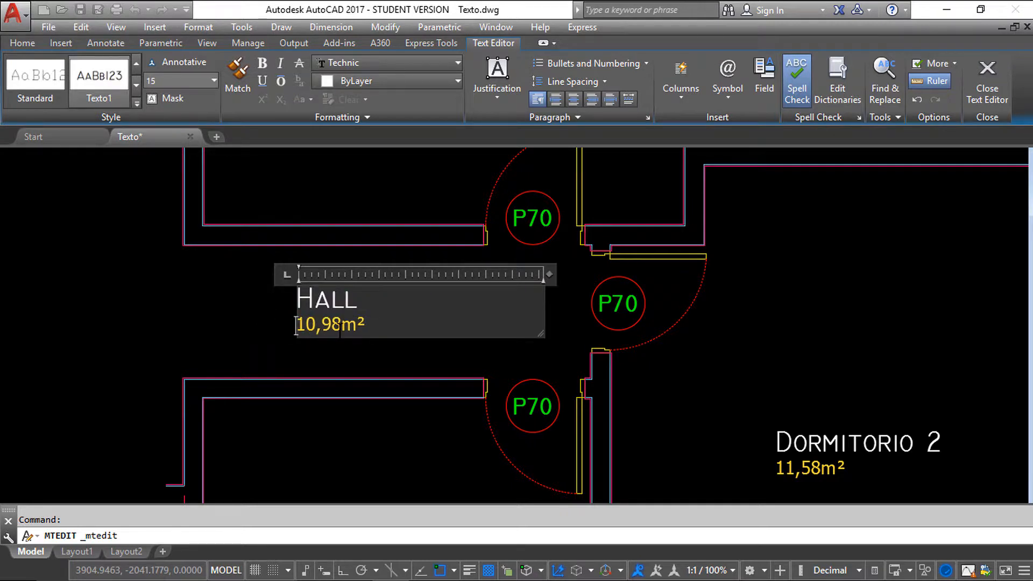
{"action": "key", "text": "BackSpace"}
{"action": "key", "text": "BackSpace"}
{"action": "key", "text": "BackSpace"}
{"action": "key", "text": "BackSpace"}
{"action": "key", "text": "BackSpace"}
{"action": "type", "text": "3,05"}
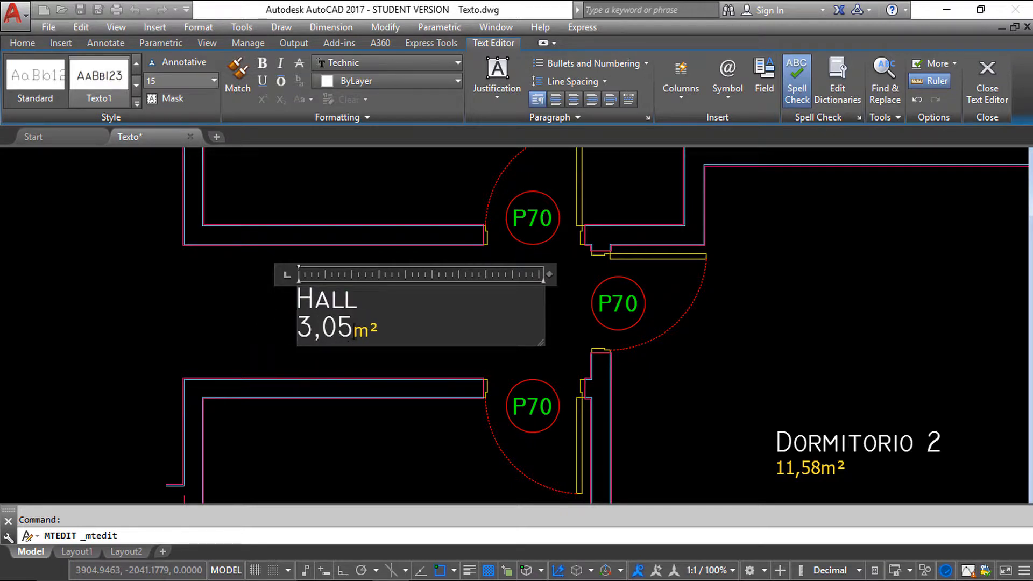
Step: Set the text height of the "3,05m²" line to 10 and finish editing the hall label
{"action": "key", "text": "shift+End"}
{"action": "double_click", "coordinate": [304, 327]}
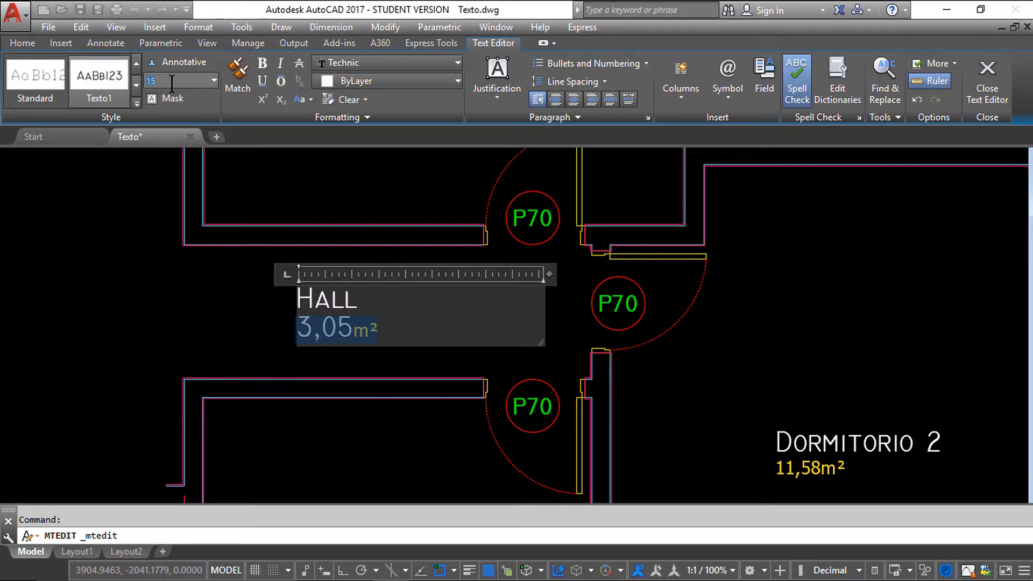
{"action": "type", "text": "10"}
{"action": "key", "text": "Return"}
{"action": "left_click", "coordinate": [306, 365]}
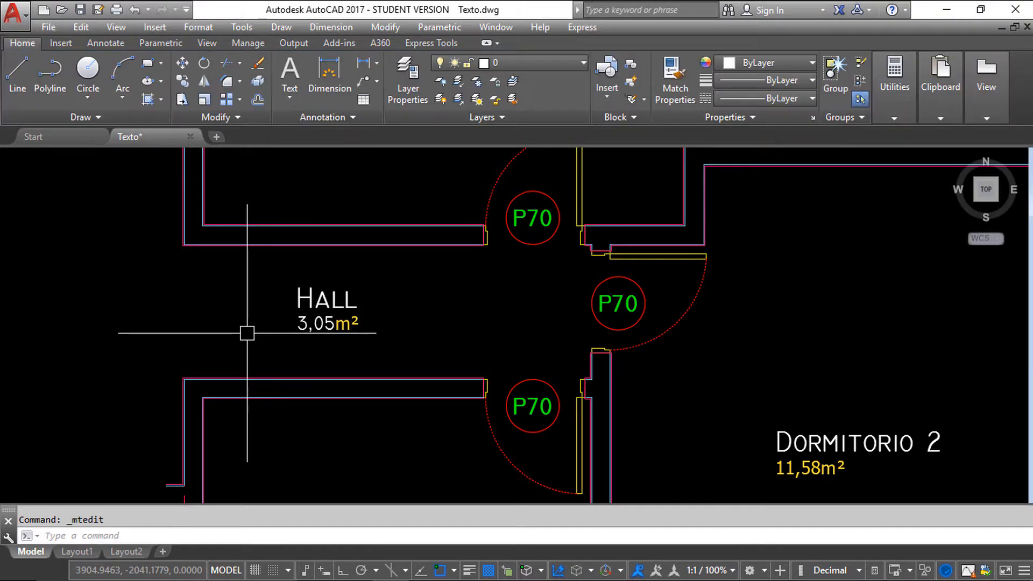
Step: Review the finished room labels across the large floor plan, including a close look at the "Dormitorio 2" label
{"action": "scroll", "coordinate": [248, 339], "scroll_direction": "down", "scroll_amount": 5}
{"action": "middle_click", "coordinate": [846, 440]}
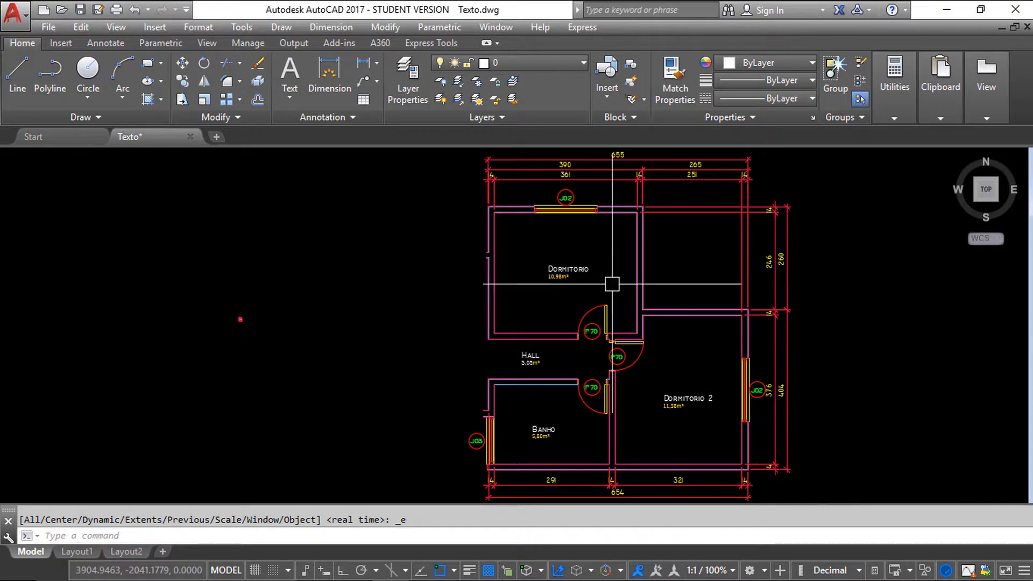
{"action": "scroll", "coordinate": [699, 426], "scroll_direction": "up", "scroll_amount": 8}
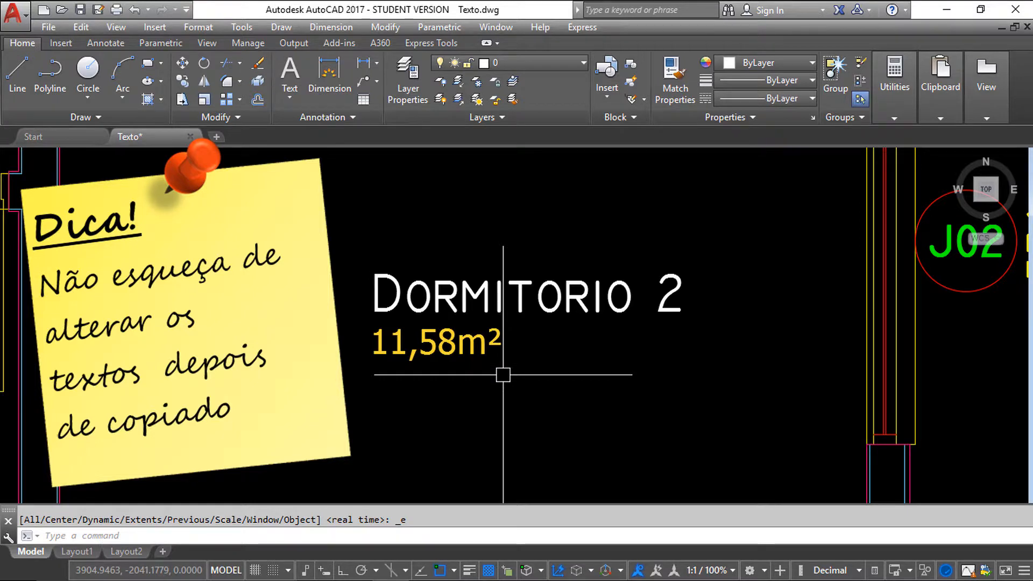
{"action": "middle_click", "coordinate": [558, 388]}
{"action": "middle_click", "coordinate": [559, 388]}
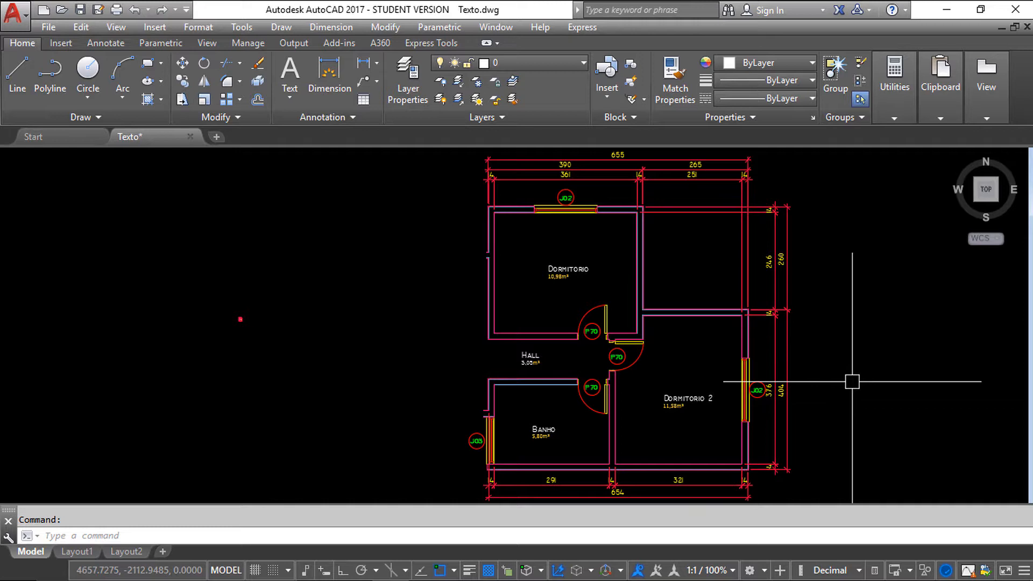
{"action": "mouse_move", "coordinate": [177, 418]}
{"action": "left_mouse_down"}
{"action": "mouse_move", "coordinate": [189, 348]}
{"action": "mouse_move", "coordinate": [245, 379]}
{"action": "left_mouse_up"}
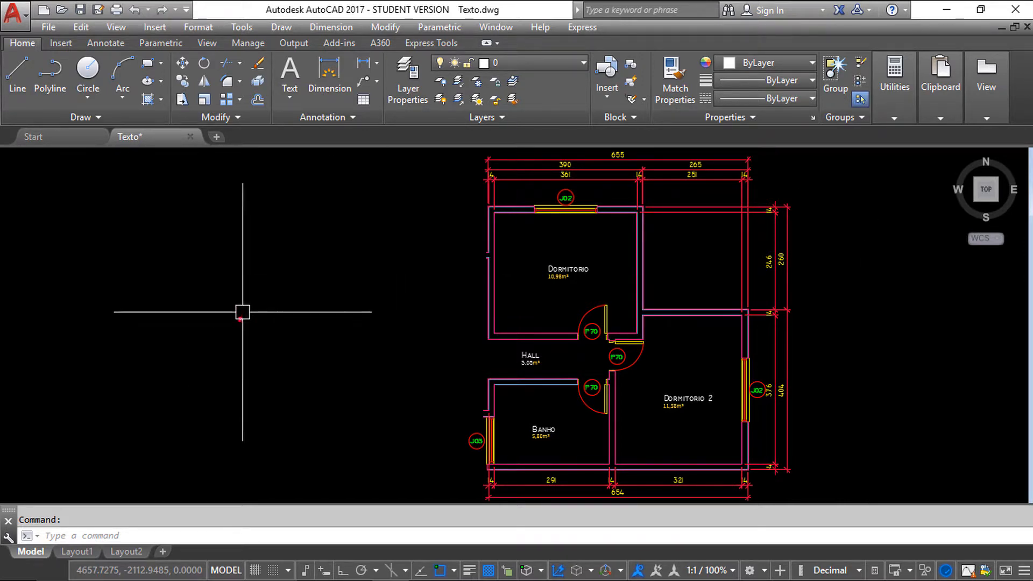
Step: Create a multiline text reading "Dorm." in the empty area beside the small plan dimensioned in metres
{"action": "scroll", "coordinate": [227, 336], "scroll_direction": "up", "scroll_amount": 2}
{"action": "scroll", "coordinate": [247, 331], "scroll_direction": "down", "scroll_amount": 4}
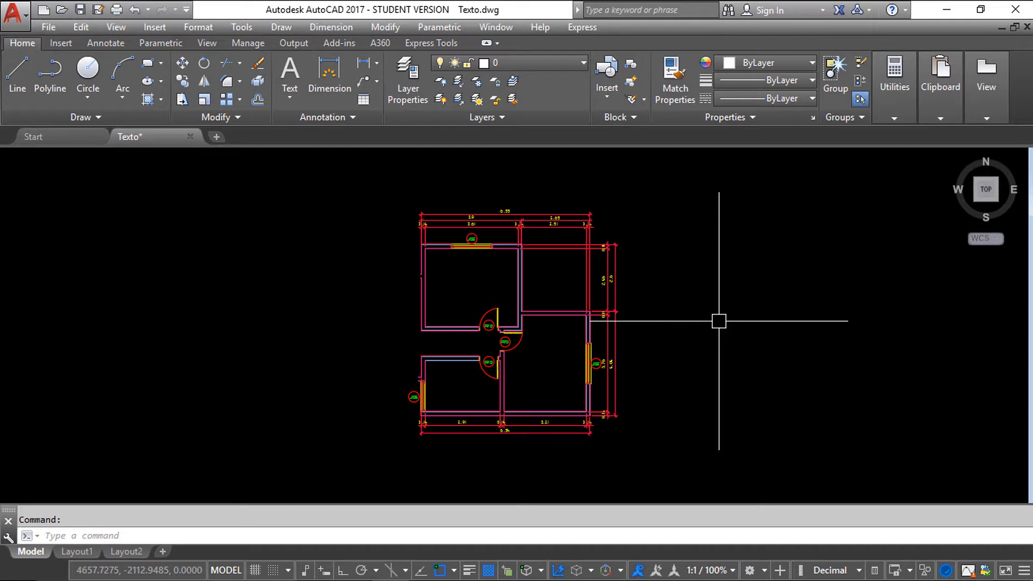
{"action": "type", "text": "mt"}
{"action": "key", "text": "Return"}
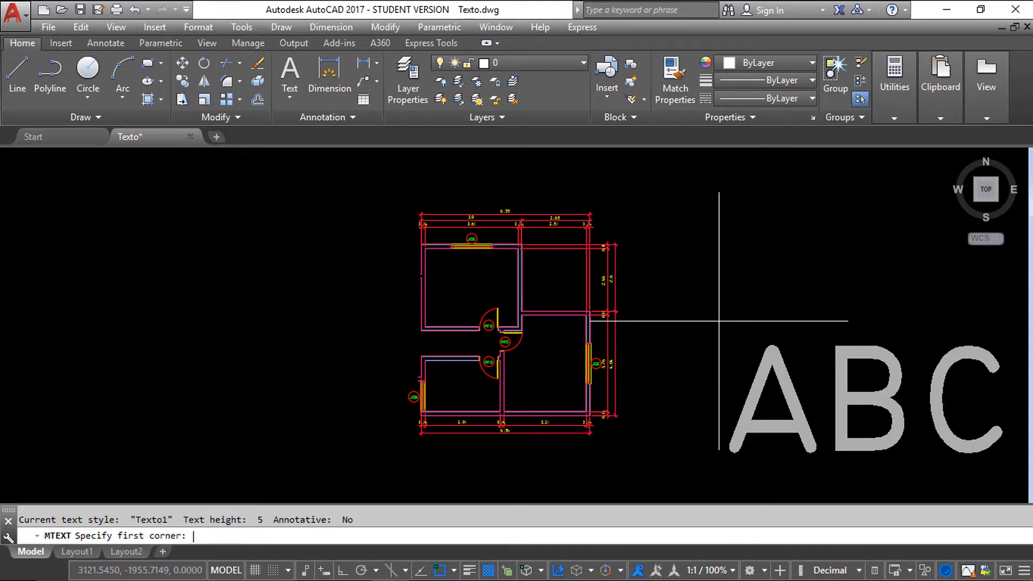
{"action": "middle_click_drag", "start_coordinate": [684, 305], "coordinate": [369, 307]}
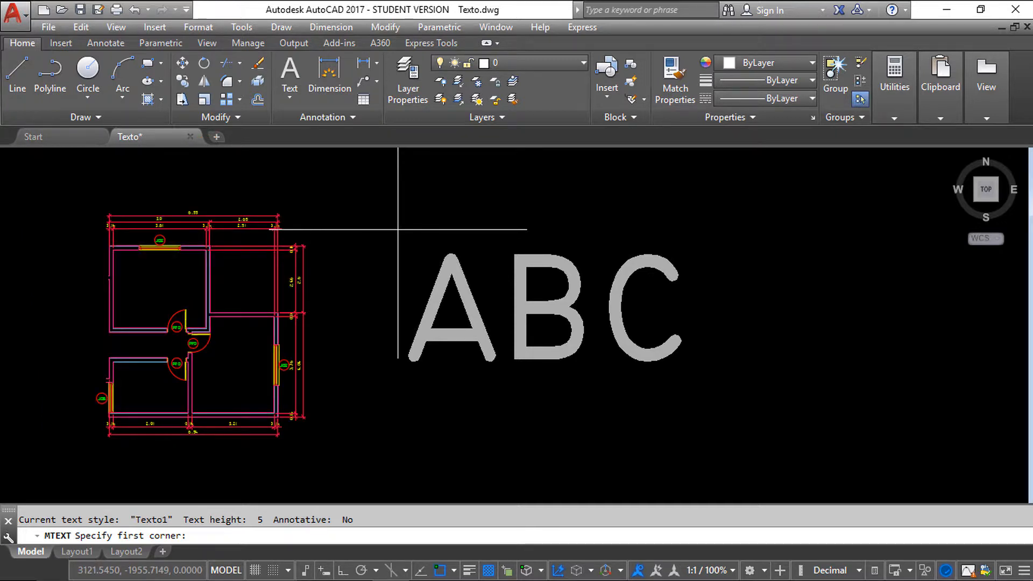
{"action": "left_click", "coordinate": [382, 224]}
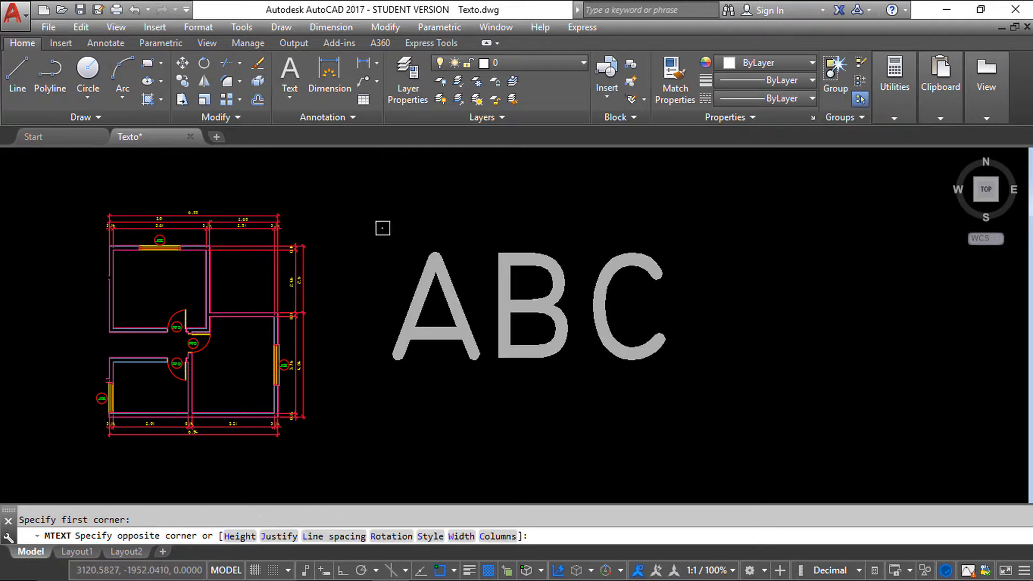
{"action": "left_click", "coordinate": [728, 418]}
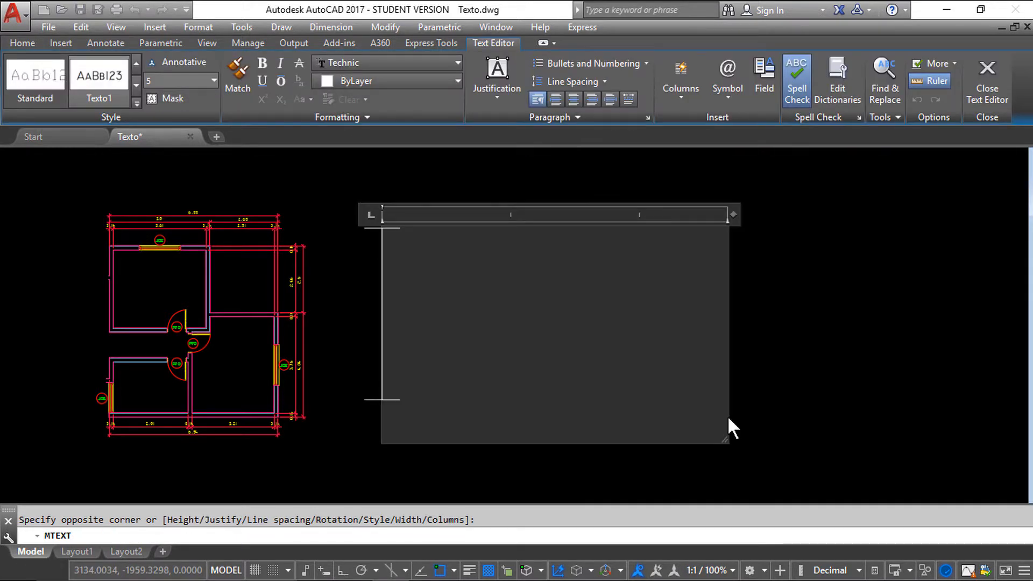
{"action": "type", "text": "DORM."}
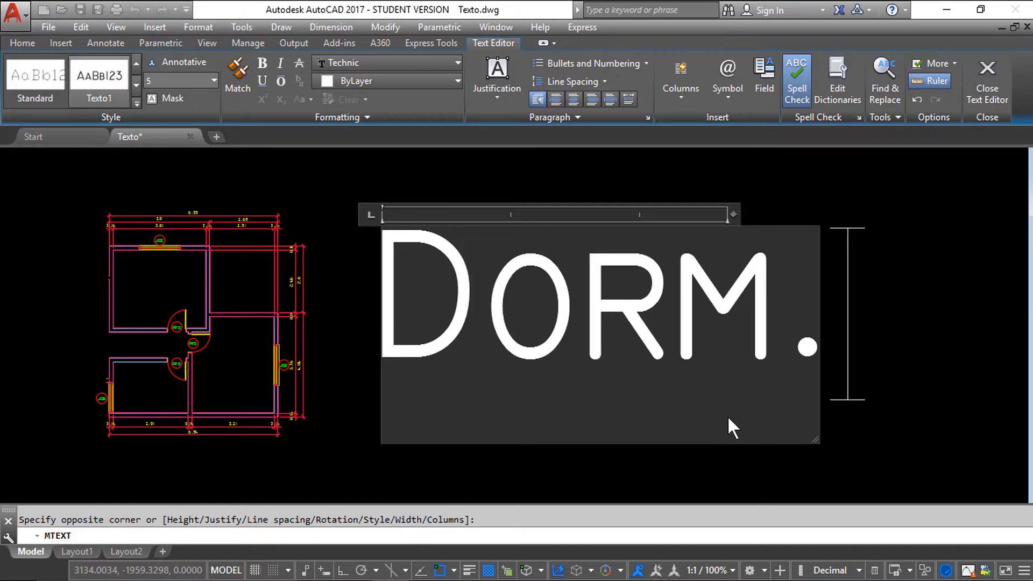
Step: Set the text height of the whole "Dorm." text to 0.15 and finish editing it
{"action": "key", "text": "shift+Left"}
{"action": "key", "text": "shift+Left"}
{"action": "key", "text": "shift+Left"}
{"action": "key", "text": "shift+Left"}
{"action": "key", "text": "shift+Left"}
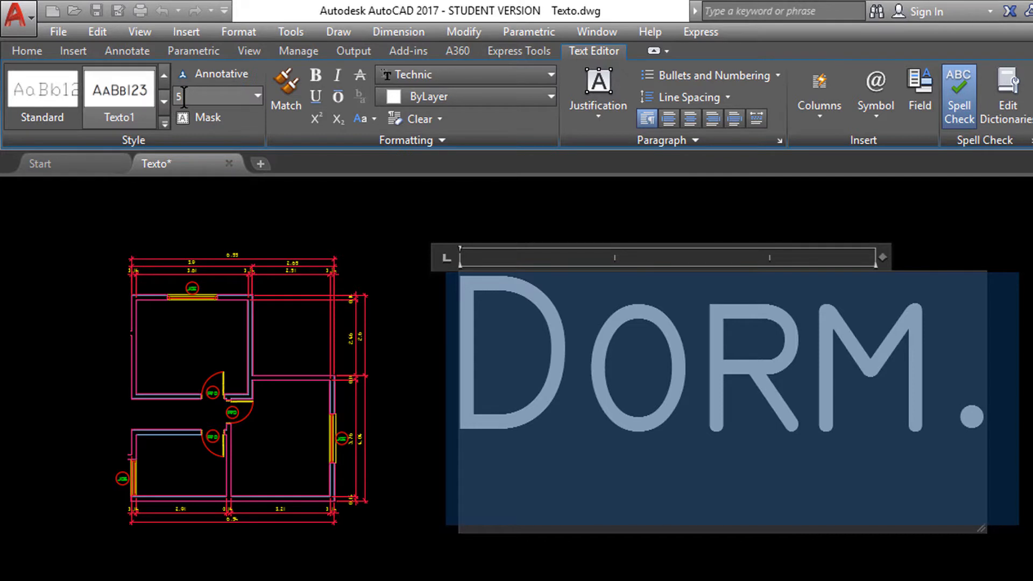
{"action": "left_click", "coordinate": [184, 97]}
{"action": "key", "text": "BackSpace"}
{"action": "type", "text": ".1"}
{"action": "key", "text": "Return"}
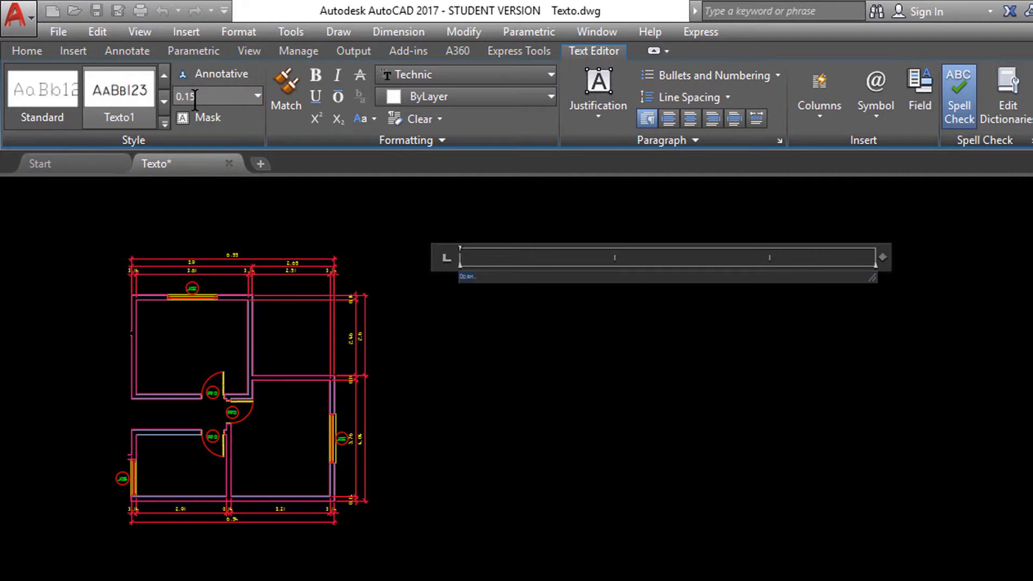
{"action": "scroll", "coordinate": [461, 267], "scroll_direction": "up", "scroll_amount": 5}
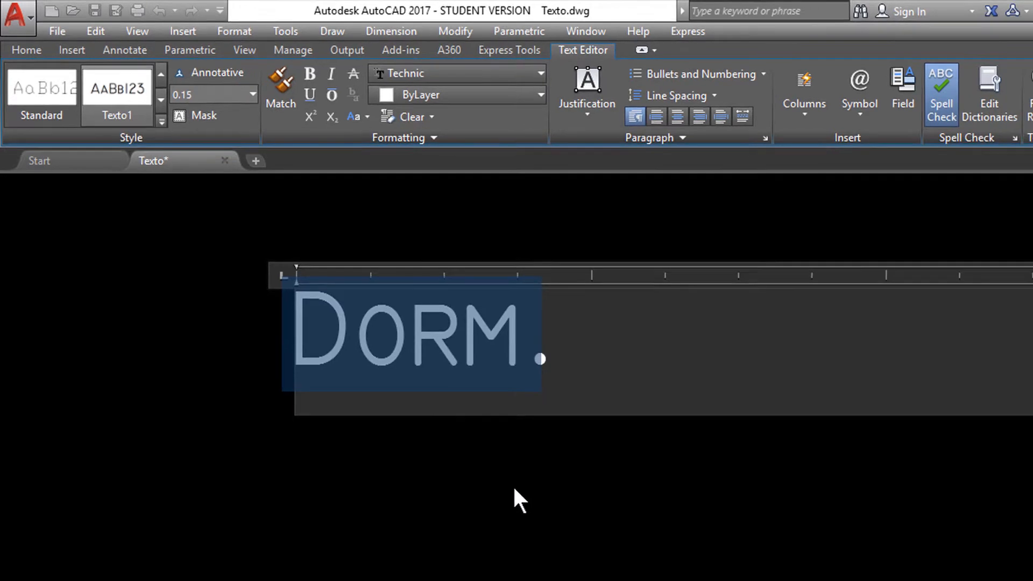
{"action": "left_click", "coordinate": [515, 487]}
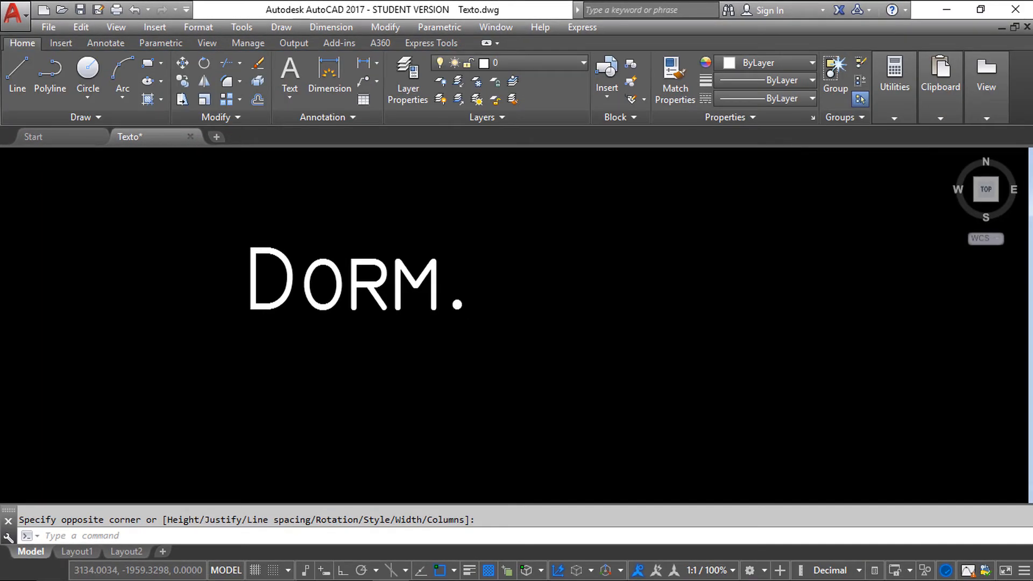
Step: Move the "Dorm." text into the upper bedroom of the small plan
{"action": "scroll", "coordinate": [627, 251], "scroll_direction": "down", "scroll_amount": 9}
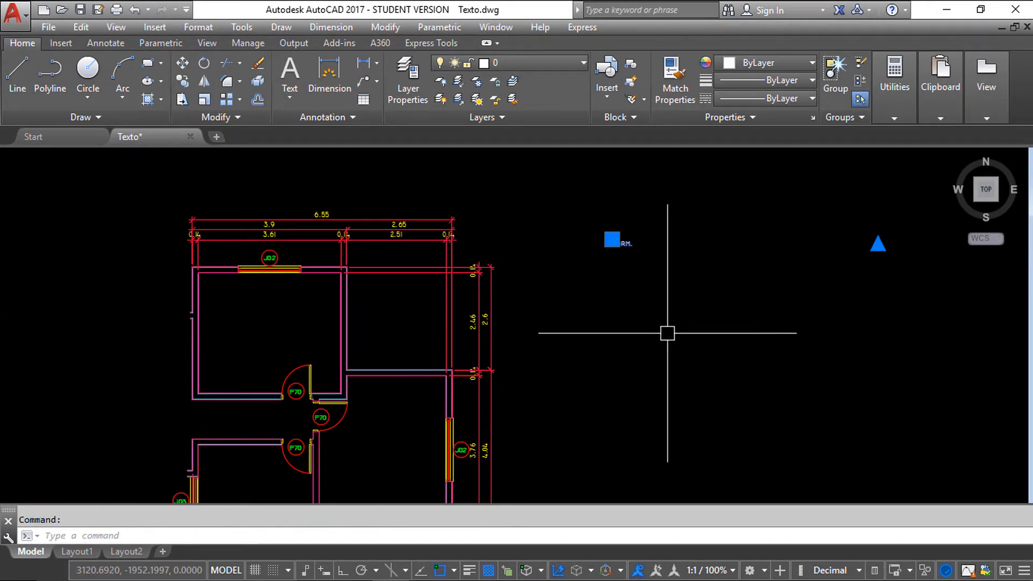
{"action": "type", "text": "m"}
{"action": "key", "text": "Return"}
{"action": "left_click", "coordinate": [691, 267]}
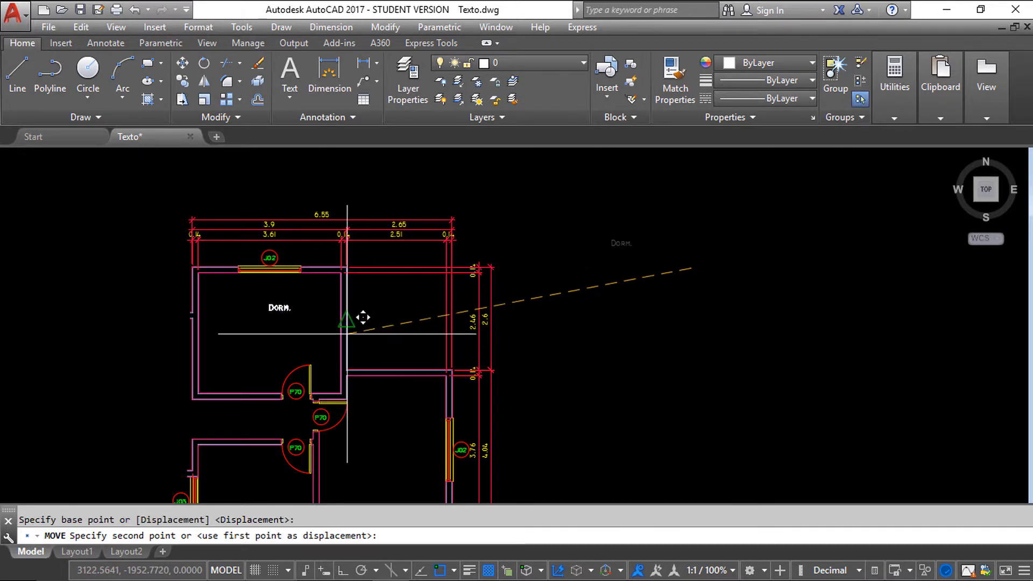
{"action": "scroll", "coordinate": [317, 333], "scroll_direction": "up", "scroll_amount": 2}
{"action": "middle_click_drag", "start_coordinate": [316, 330], "coordinate": [389, 345]}
{"action": "scroll", "coordinate": [389, 346], "scroll_direction": "up", "scroll_amount": 2}
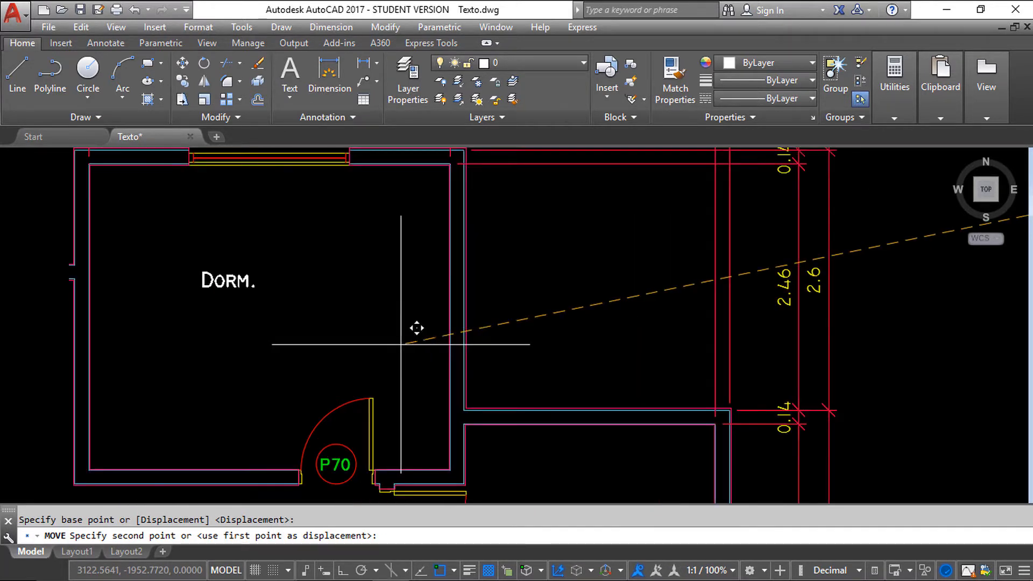
{"action": "left_click", "coordinate": [440, 344]}
{"action": "scroll", "coordinate": [406, 307], "scroll_direction": "down", "scroll_amount": 2}
{"action": "middle_click_drag", "start_coordinate": [342, 278], "coordinate": [230, 346]}
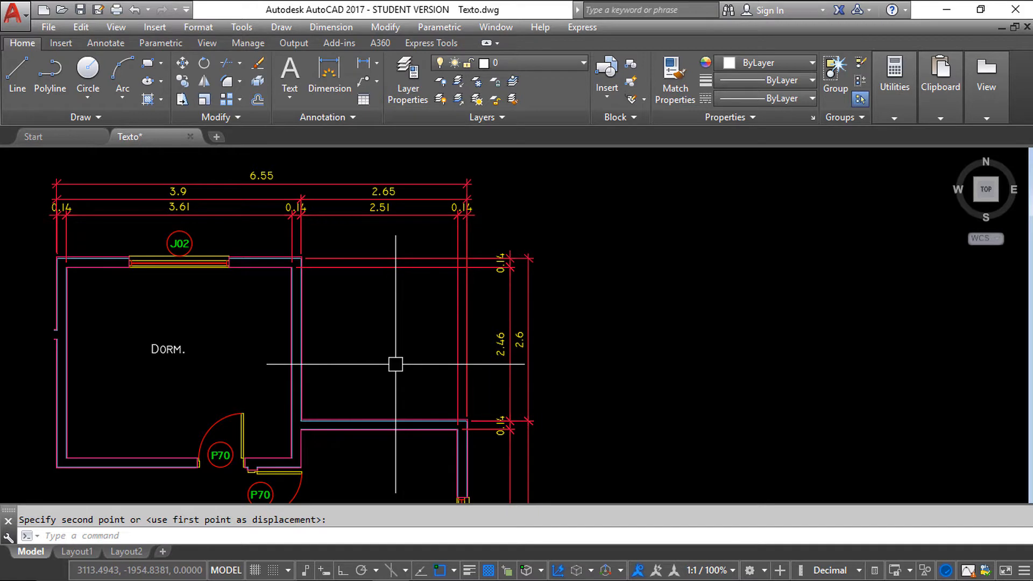
Step: Copy both lines of the "Dormitorio" label's text in the large plan to the clipboard and finish editing it
{"action": "key", "text": "ctrl+z"}
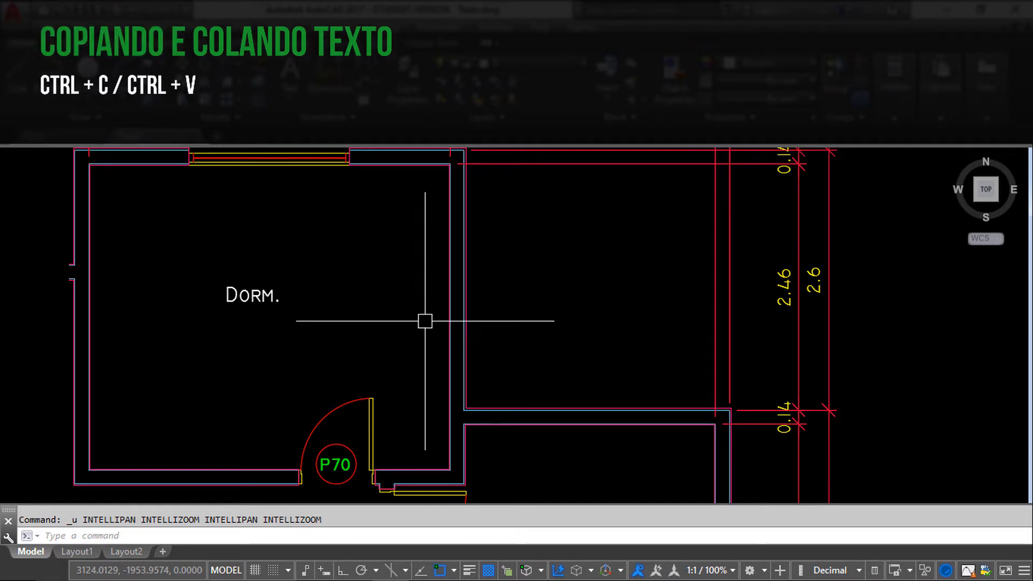
{"action": "scroll", "coordinate": [405, 299], "scroll_direction": "down", "scroll_amount": 4}
{"action": "scroll", "coordinate": [332, 328], "scroll_direction": "down", "scroll_amount": 3}
{"action": "scroll", "coordinate": [608, 321], "scroll_direction": "down", "scroll_amount": 3}
{"action": "middle_click_drag", "start_coordinate": [519, 351], "coordinate": [150, 453]}
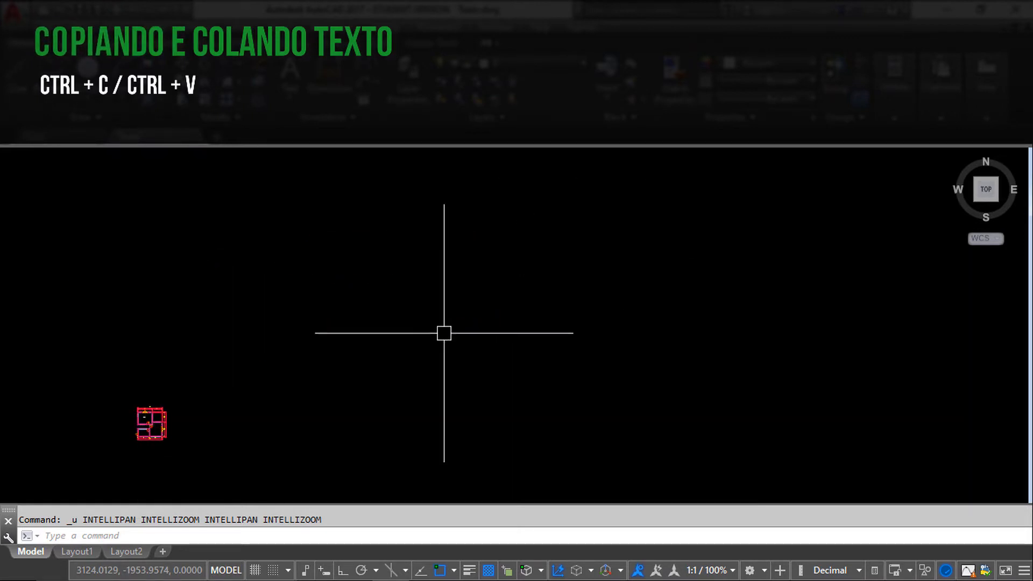
{"action": "scroll", "coordinate": [507, 309], "scroll_direction": "down", "scroll_amount": 3}
{"action": "middle_click_drag", "start_coordinate": [525, 317], "coordinate": [414, 360]}
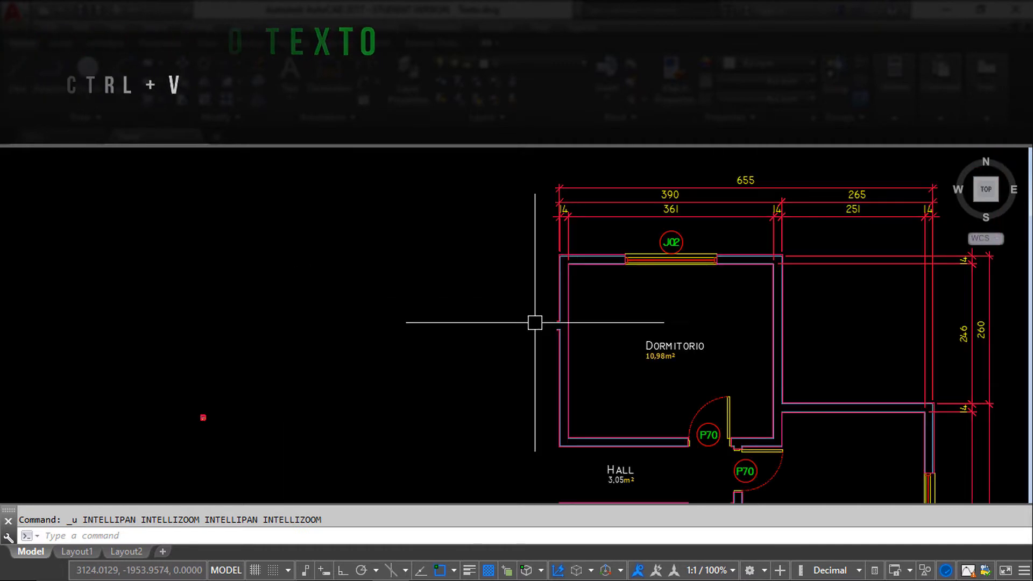
{"action": "scroll", "coordinate": [686, 338], "scroll_direction": "up", "scroll_amount": 5}
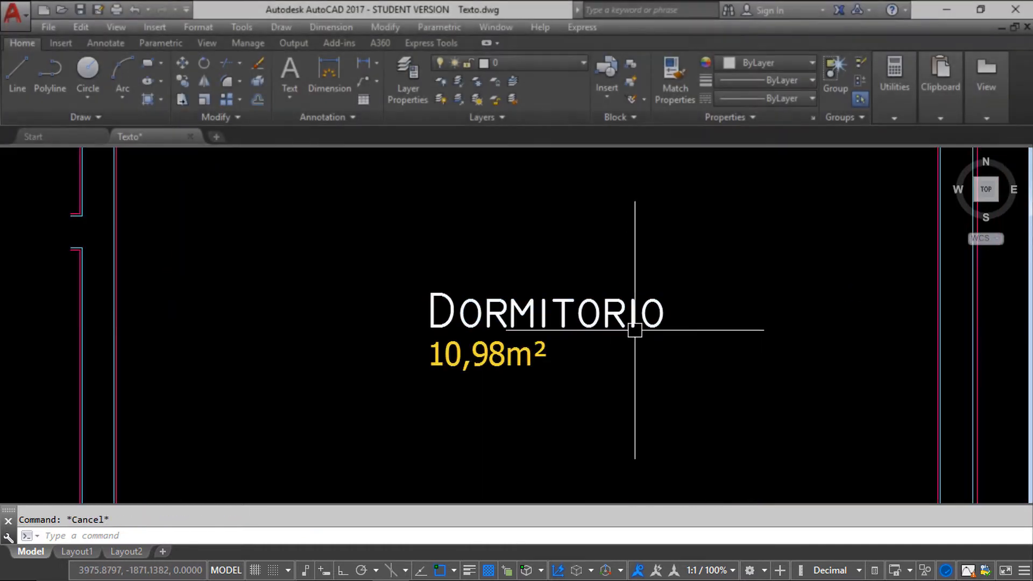
{"action": "double_click", "coordinate": [634, 326]}
{"action": "left_click_drag", "start_coordinate": [635, 362], "coordinate": [429, 312]}
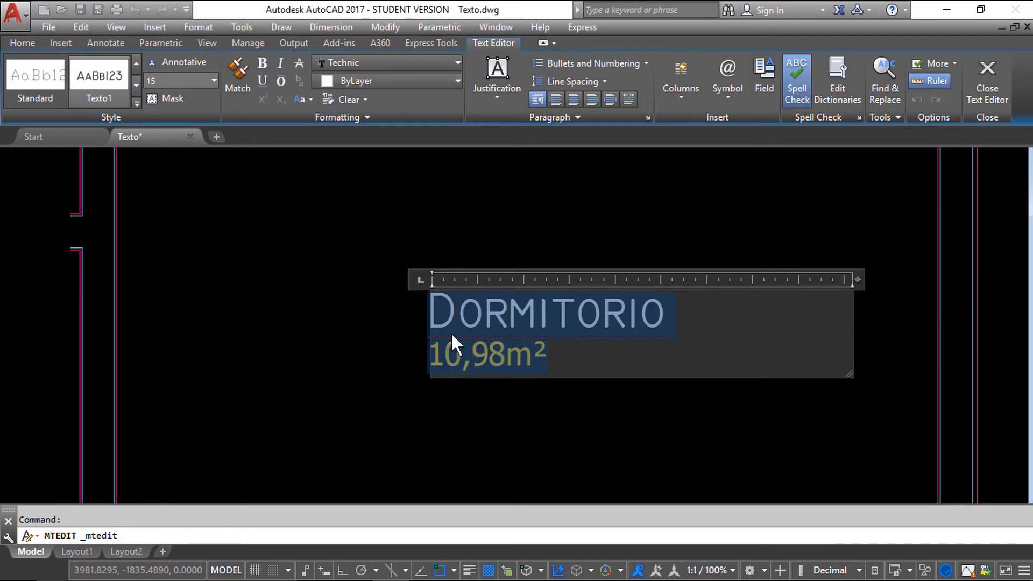
{"action": "key", "text": "ctrl+c"}
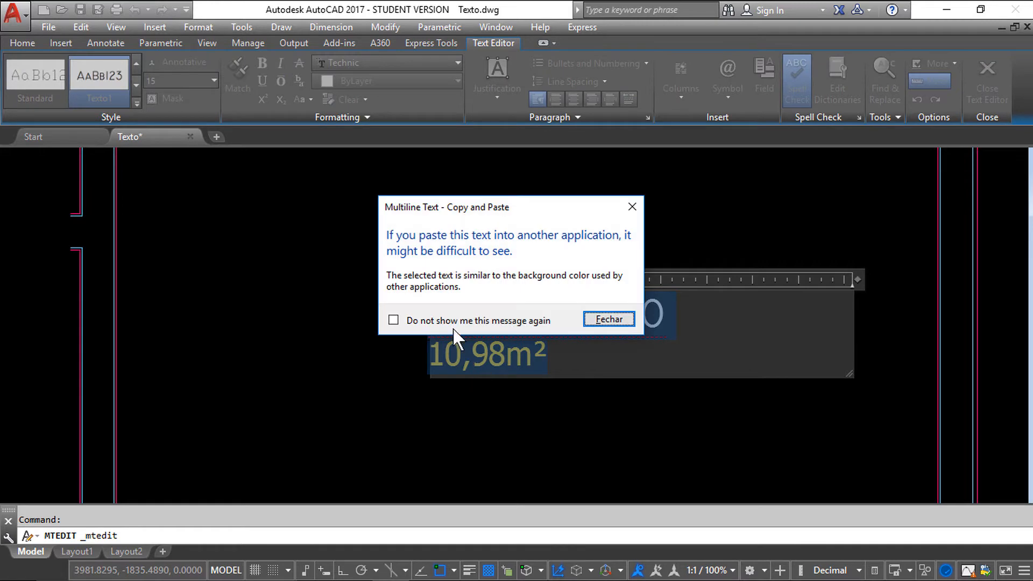
{"action": "left_click", "coordinate": [612, 320]}
{"action": "left_click", "coordinate": [627, 427]}
Step: Replace the "Dorm." text in the small plan with the copied two-line label, removing the extra blank line
{"action": "scroll", "coordinate": [605, 350], "scroll_direction": "down", "scroll_amount": 8}
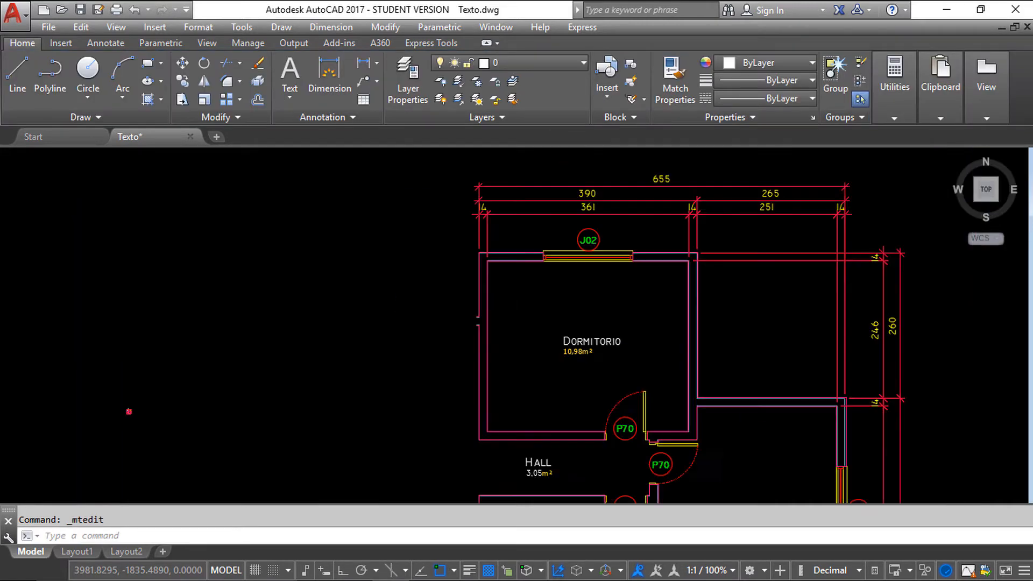
{"action": "scroll", "coordinate": [377, 355], "scroll_direction": "up", "scroll_amount": 4}
{"action": "scroll", "coordinate": [447, 302], "scroll_direction": "up", "scroll_amount": 12}
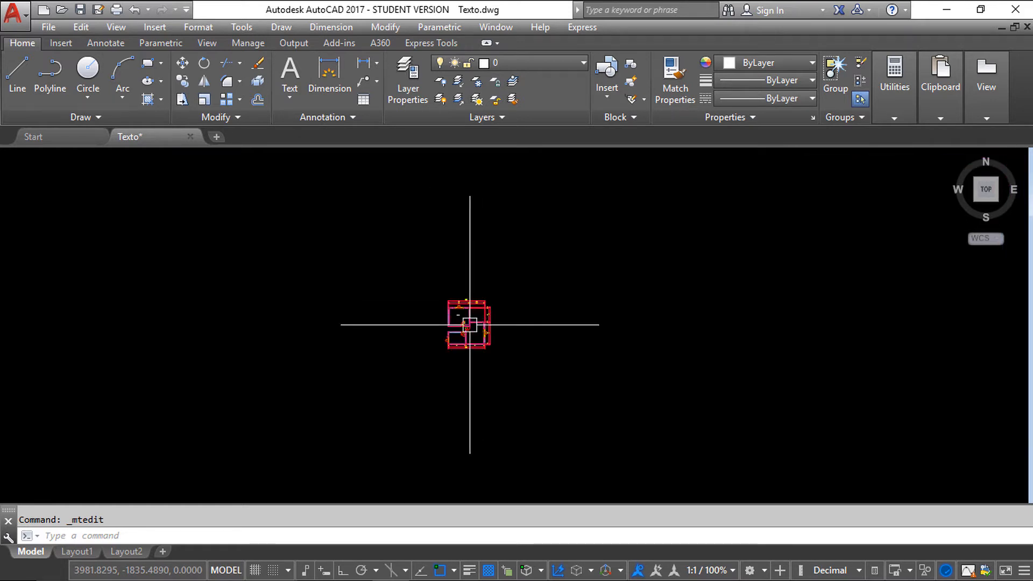
{"action": "double_click", "coordinate": [465, 306]}
{"action": "left_click_drag", "start_coordinate": [507, 309], "coordinate": [396, 308]}
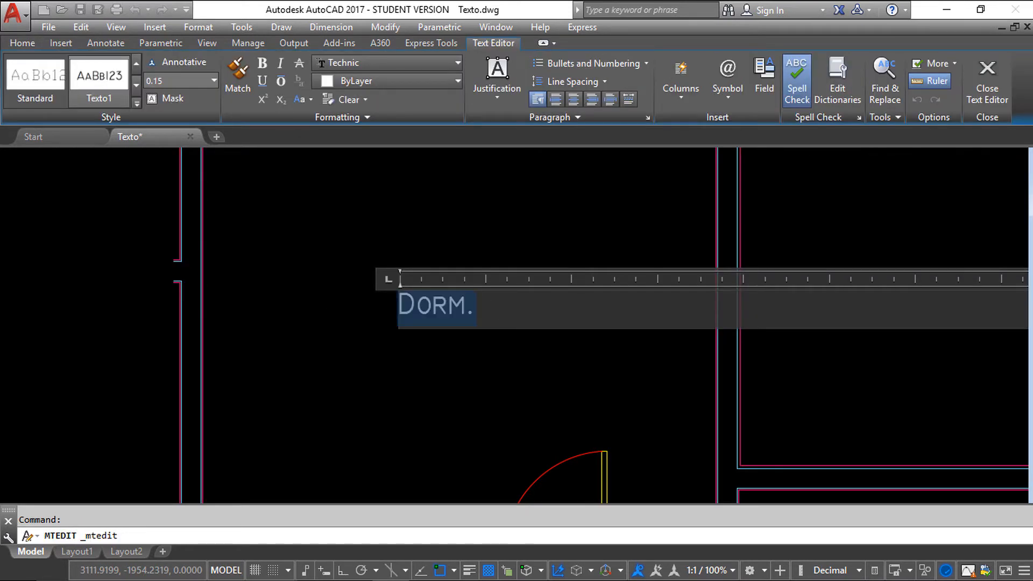
{"action": "key", "text": "ctrl+v"}
{"action": "scroll", "coordinate": [303, 292], "scroll_direction": "down", "scroll_amount": 2}
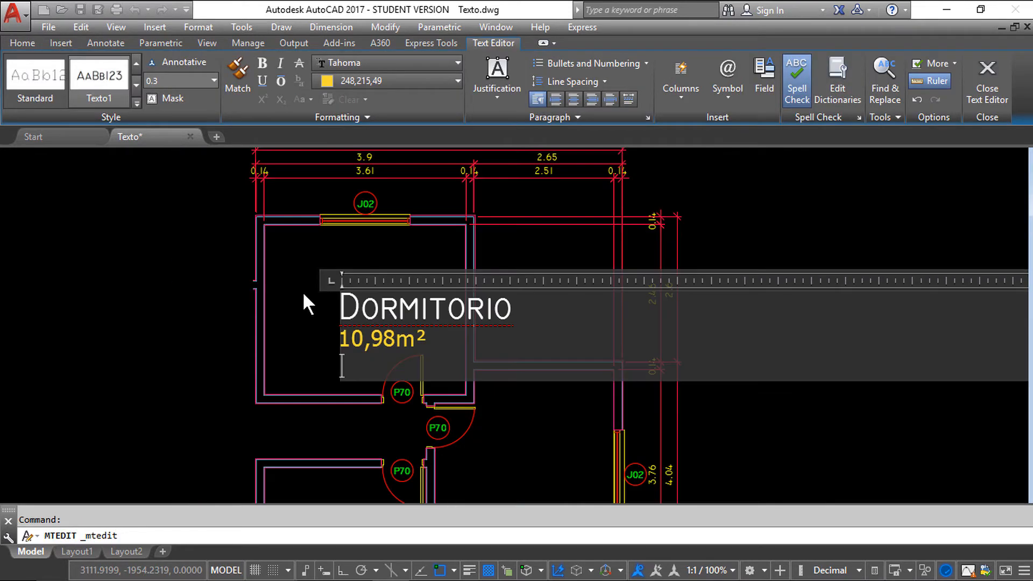
{"action": "scroll", "coordinate": [303, 292], "scroll_direction": "up", "scroll_amount": 1}
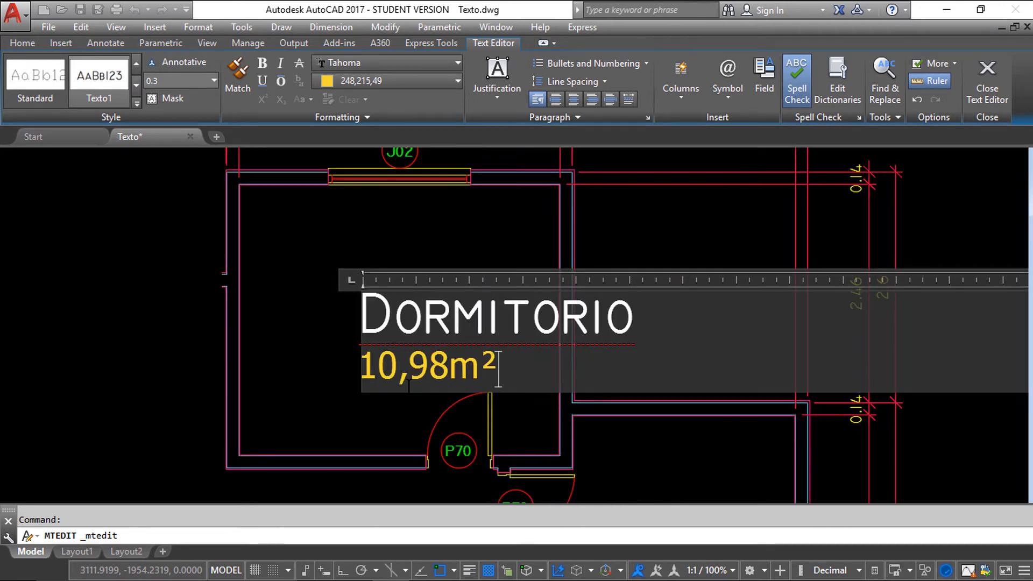
{"action": "key", "text": "BackSpace"}
{"action": "left_click", "coordinate": [309, 362]}
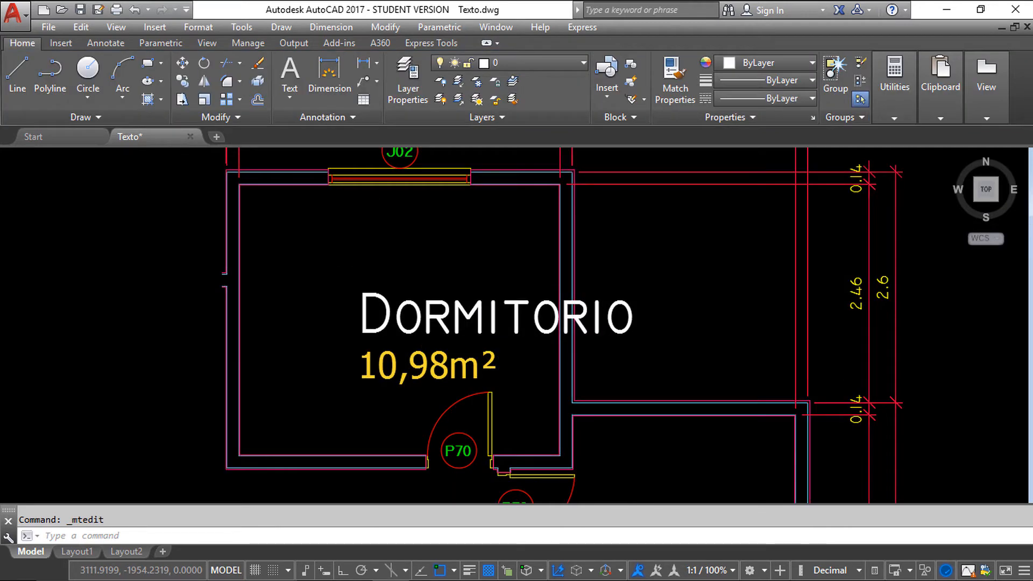
Step: Set the text height of both lines of the pasted "Dormitorio" label to 0.15
{"action": "double_click", "coordinate": [436, 352]}
{"action": "key", "text": "ctrl+a"}
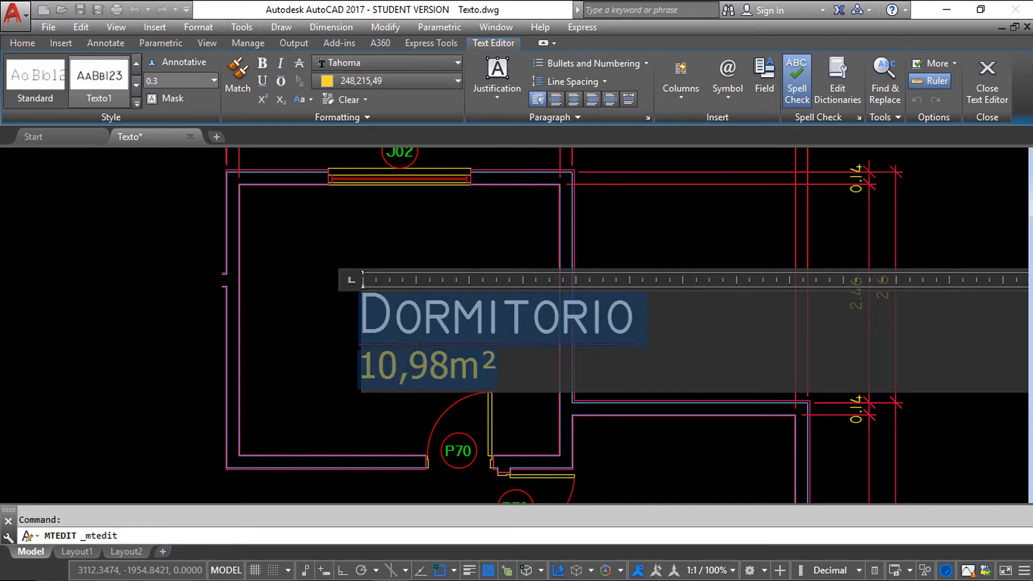
{"action": "left_click", "coordinate": [167, 80]}
{"action": "type", "text": "0.15"}
{"action": "key", "text": "Return"}
Step: Set the text height of the "10,98m²" line to 0.1 and finish editing the label
{"action": "left_click_drag", "start_coordinate": [431, 323], "coordinate": [339, 331]}
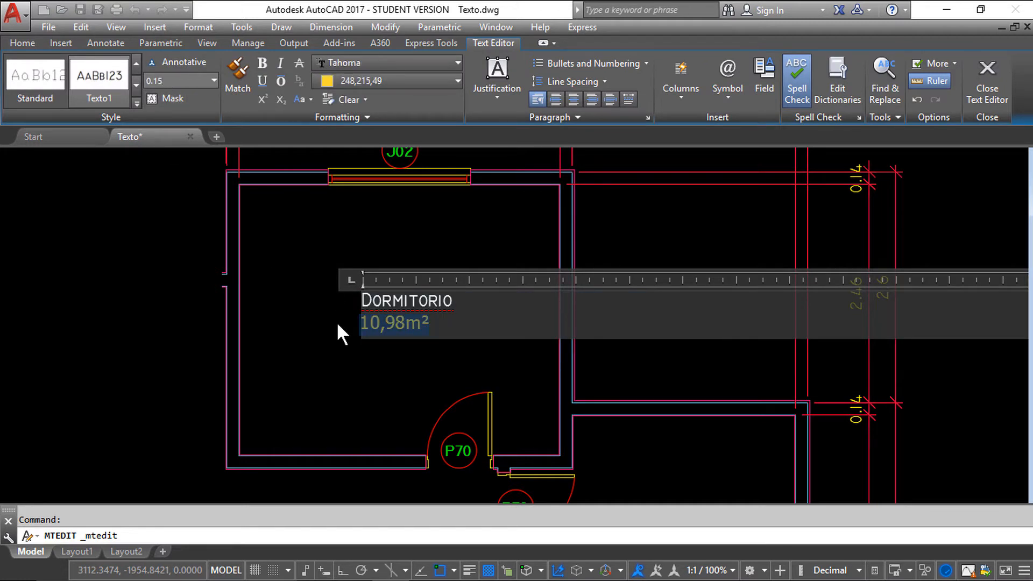
{"action": "left_click", "coordinate": [177, 81]}
{"action": "type", "text": "0.1"}
{"action": "key", "text": "Return"}
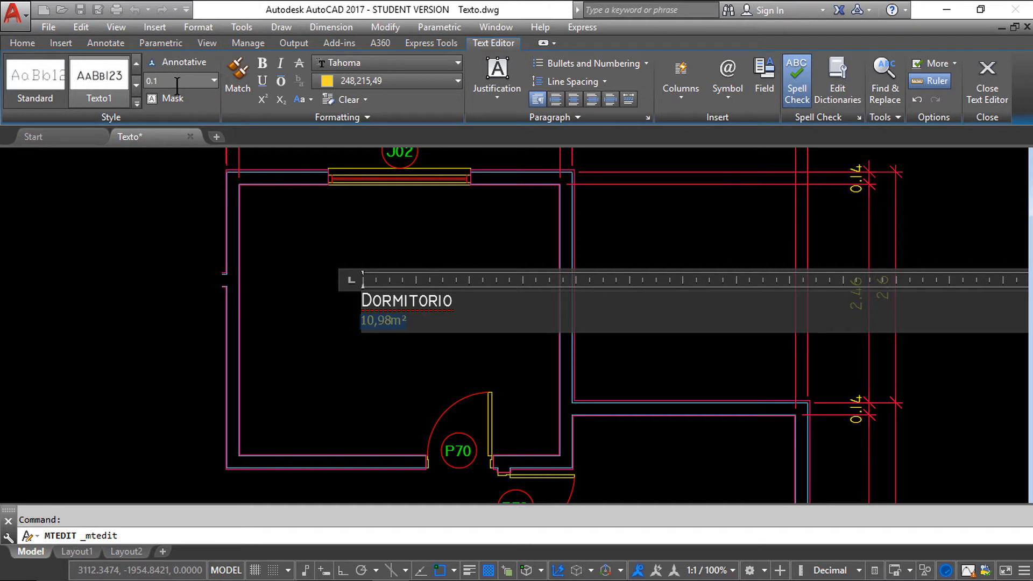
{"action": "left_click", "coordinate": [386, 390]}
Step: Move the resized "Dormitorio" label slightly within the small plan's upper bedroom, switching Ortho mode on
{"action": "middle_click_drag", "start_coordinate": [397, 332], "coordinate": [318, 294]}
{"action": "left_click", "coordinate": [392, 300]}
{"action": "type", "text": "m"}
{"action": "key", "text": "space"}
{"action": "left_click", "coordinate": [457, 333]}
{"action": "key", "text": "F8"}
{"action": "left_click", "coordinate": [467, 329]}
{"action": "key", "text": "Escape"}
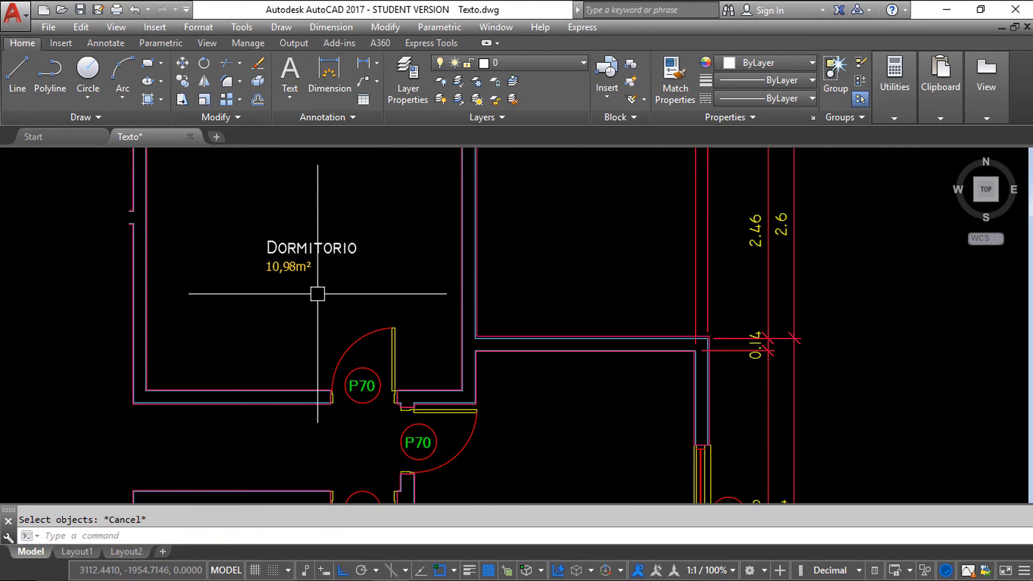
Step: Copy the "Dormitorio" label into the other bedroom, the bathroom and the hall of the small plan with Ortho mode off
{"action": "key", "text": "Escape"}
{"action": "type", "text": "co"}
{"action": "key", "text": "space"}
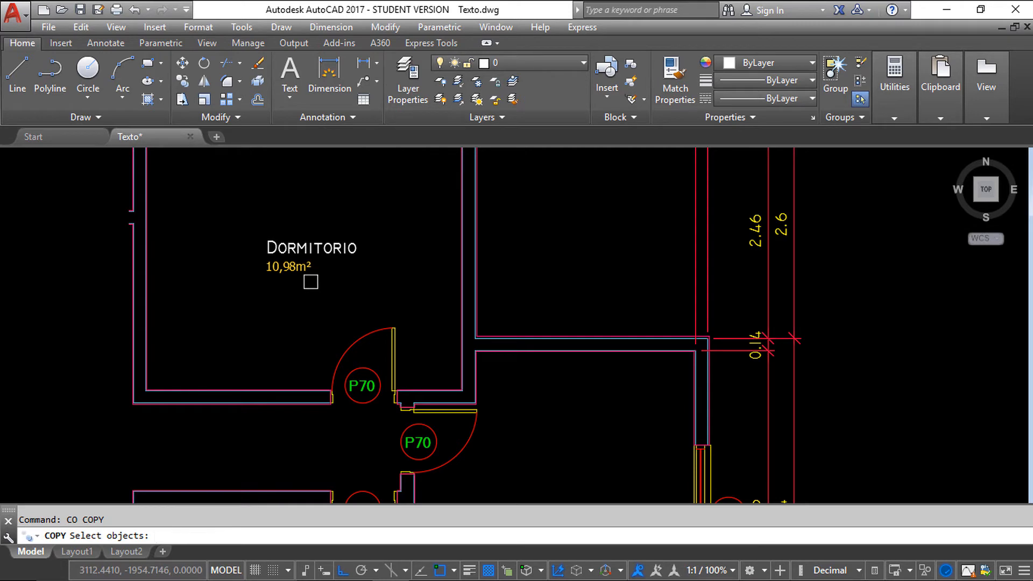
{"action": "left_click", "coordinate": [300, 262]}
{"action": "key", "text": "space"}
{"action": "left_click", "coordinate": [305, 312]}
{"action": "middle_click_drag", "start_coordinate": [382, 377], "coordinate": [322, 264]}
{"action": "key", "text": "F8"}
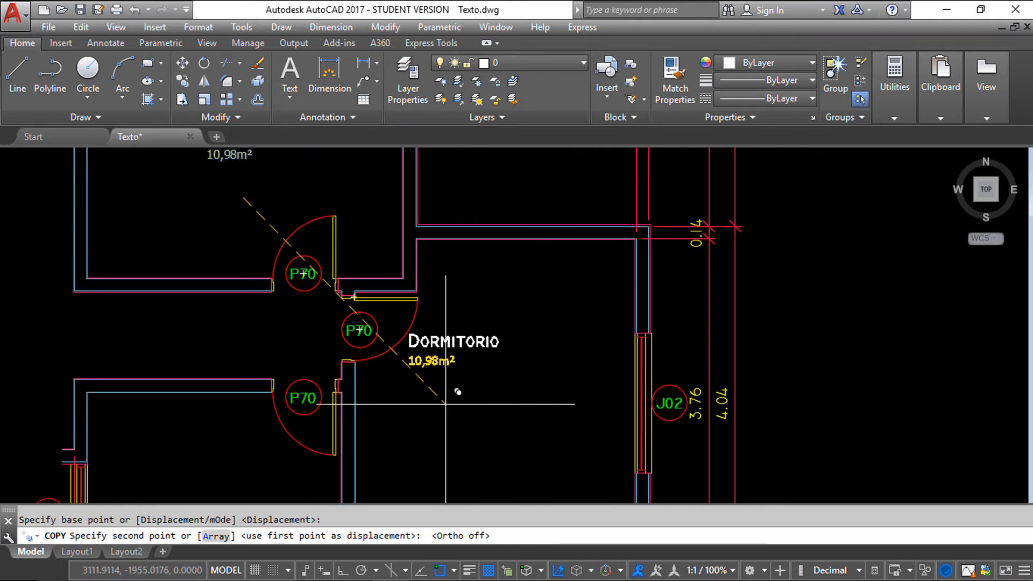
{"action": "middle_click_drag", "start_coordinate": [461, 393], "coordinate": [468, 306]}
{"action": "left_click", "coordinate": [194, 453]}
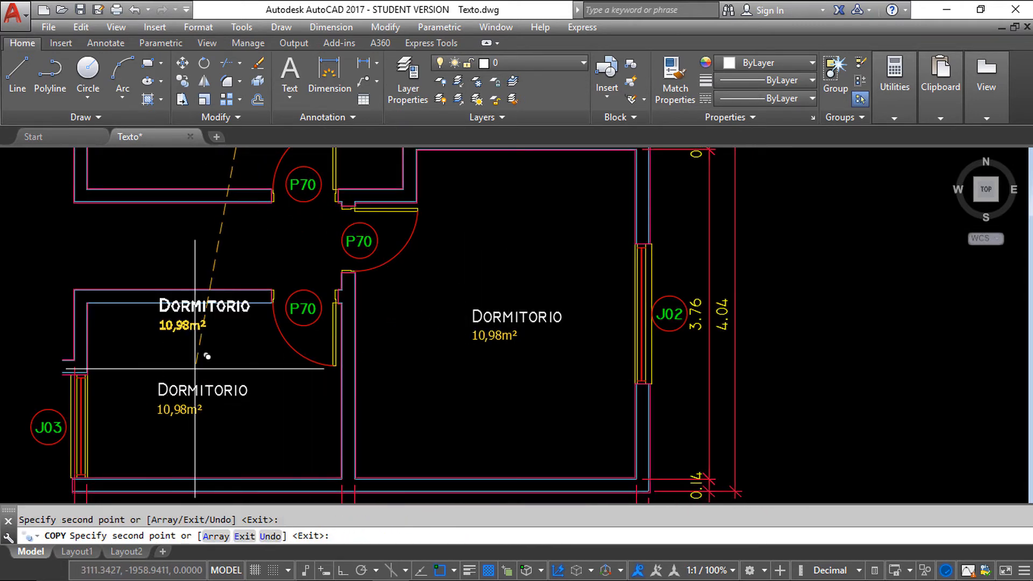
{"action": "left_click", "coordinate": [180, 304]}
{"action": "key", "text": "space"}
{"action": "scroll", "coordinate": [255, 332], "scroll_direction": "down", "scroll_amount": 5}
{"action": "middle_click_drag", "start_coordinate": [295, 346], "coordinate": [351, 381]}
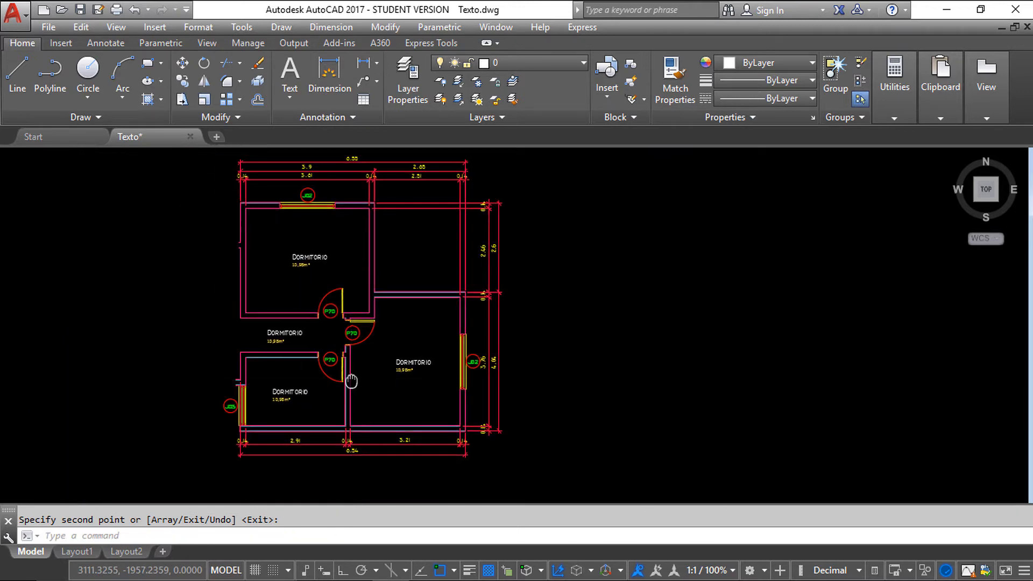
{"action": "middle_click", "coordinate": [351, 381]}
{"action": "middle_click", "coordinate": [351, 381]}
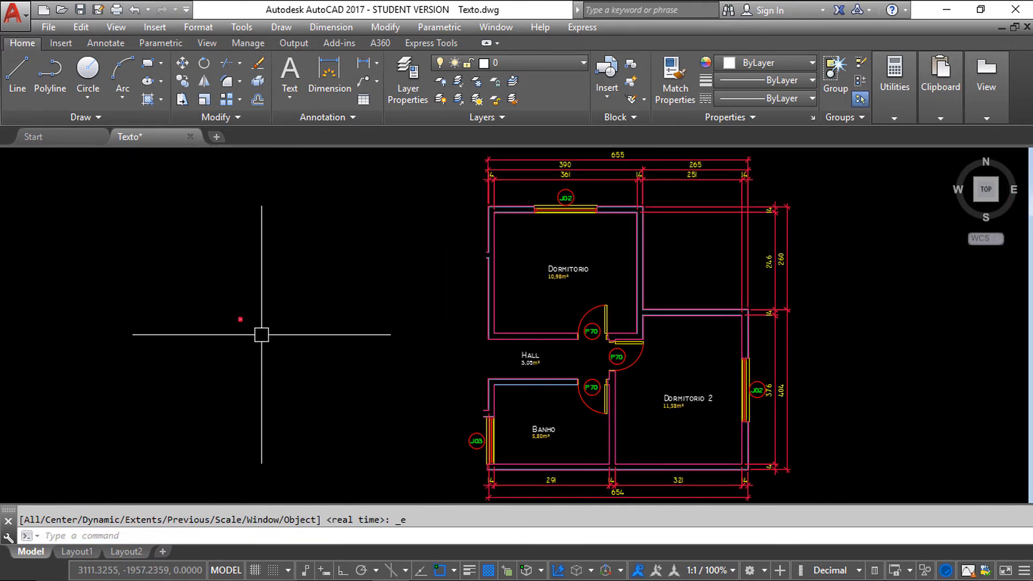
{"action": "left_click", "coordinate": [839, 402]}
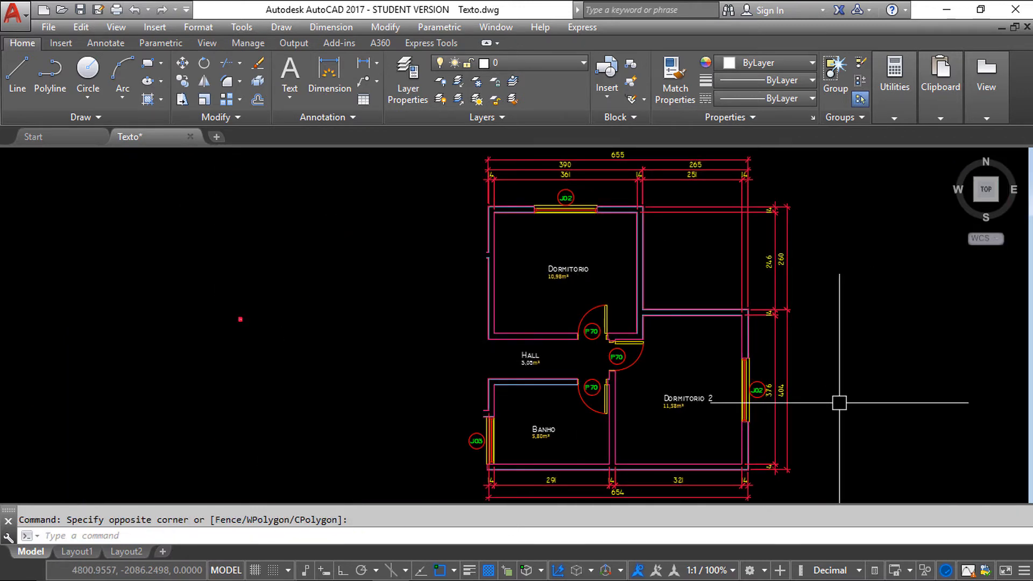